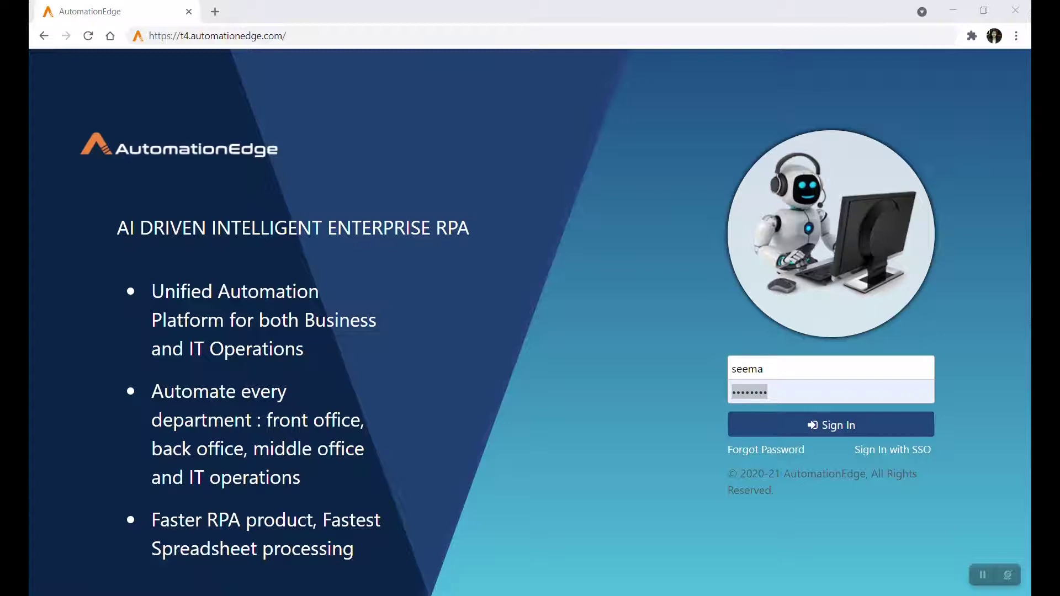
# - Sign in with the already filled-in credentials and open the Resources page
pyautogui.press('Return')
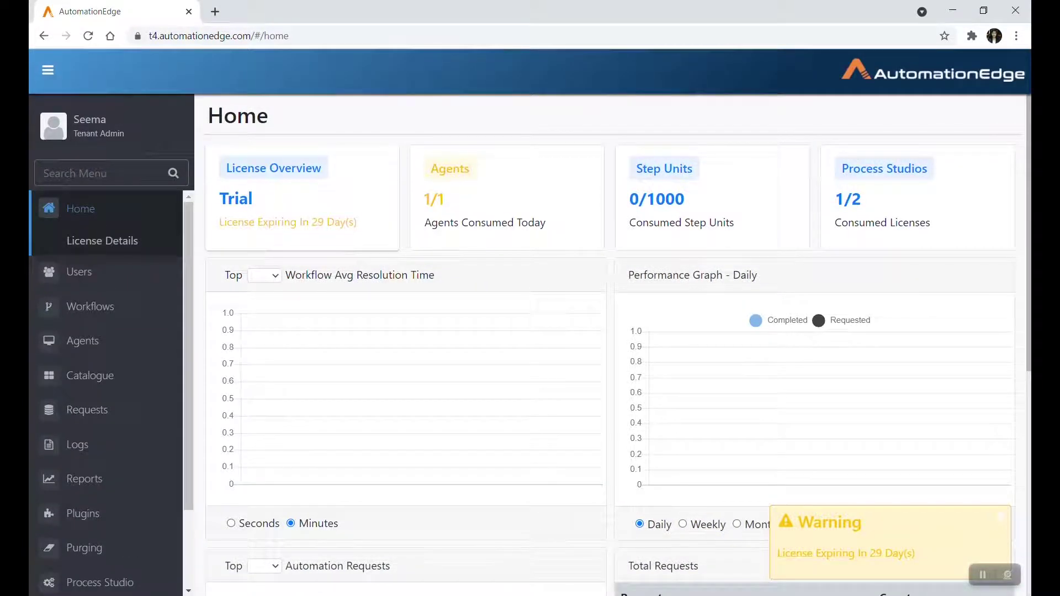
pyautogui.scroll(-3, 83, 517)
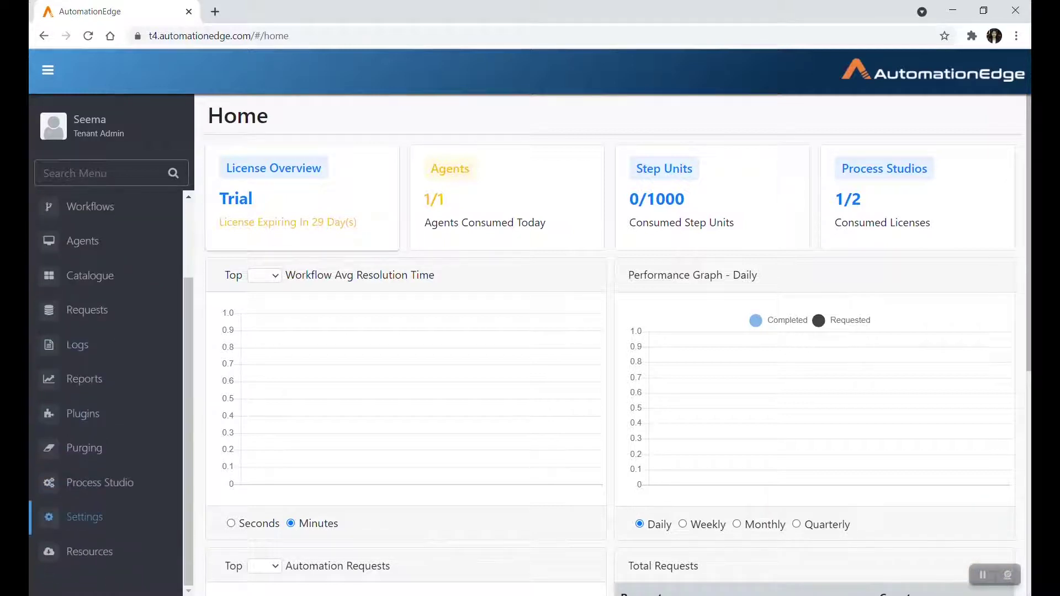
pyautogui.click(90, 551)
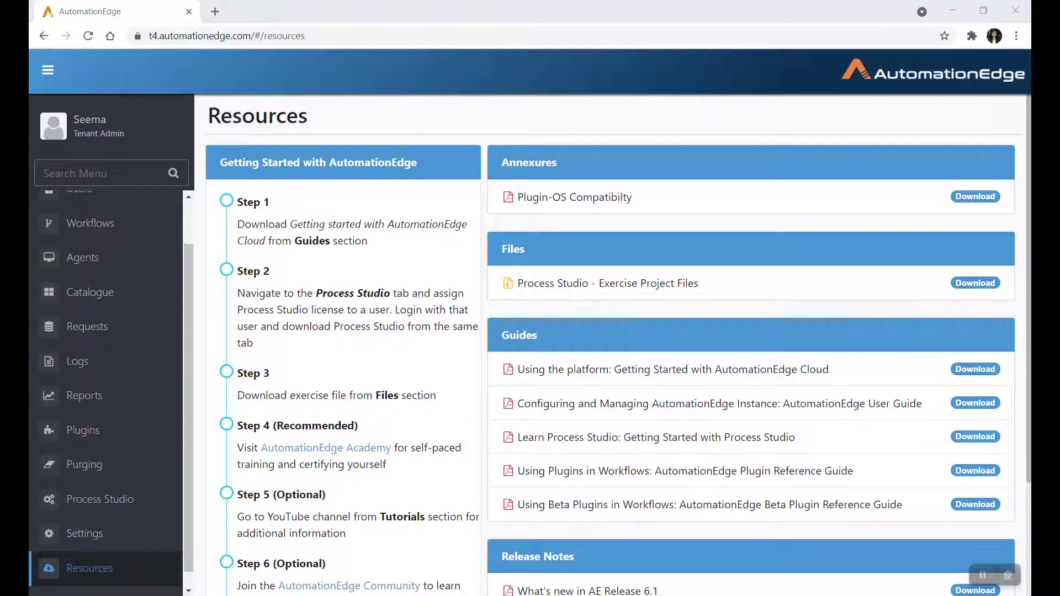
# - Assign a Process Studio license to the listed user and save the assignment
pyautogui.click(100, 483)
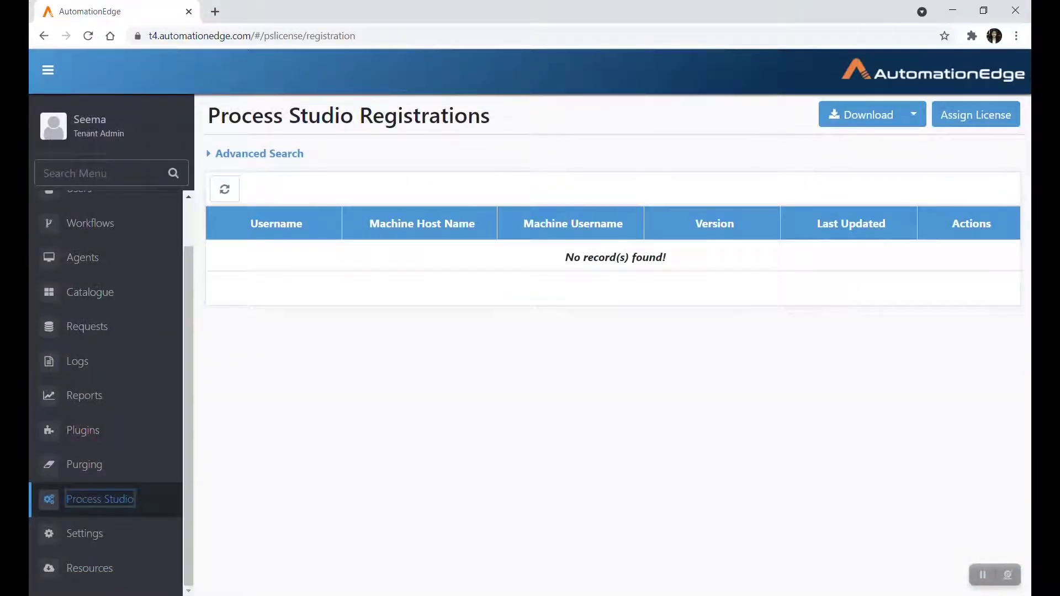
pyautogui.click(976, 114)
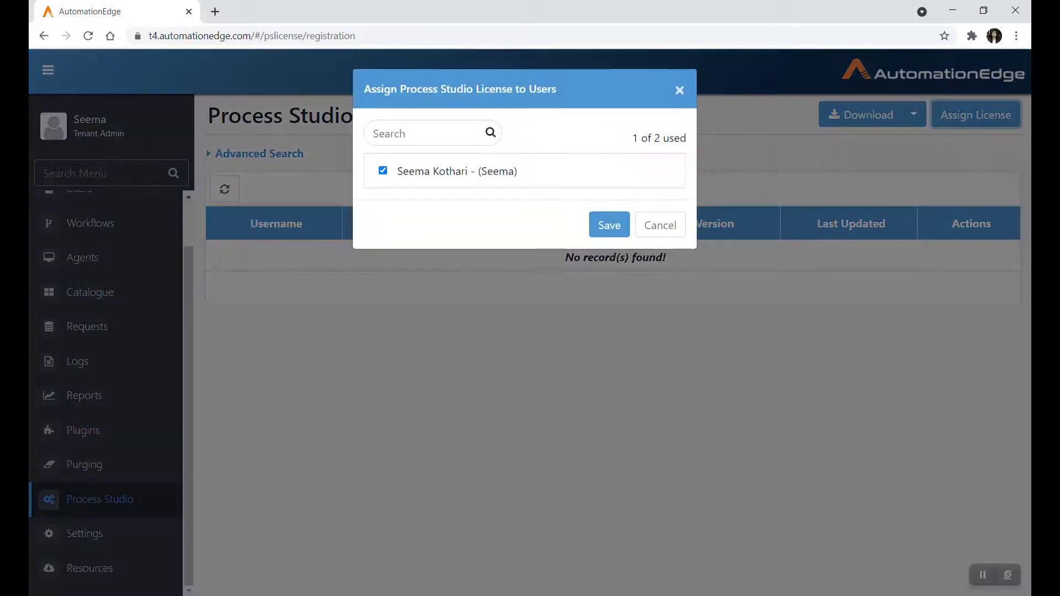
pyautogui.click(609, 224)
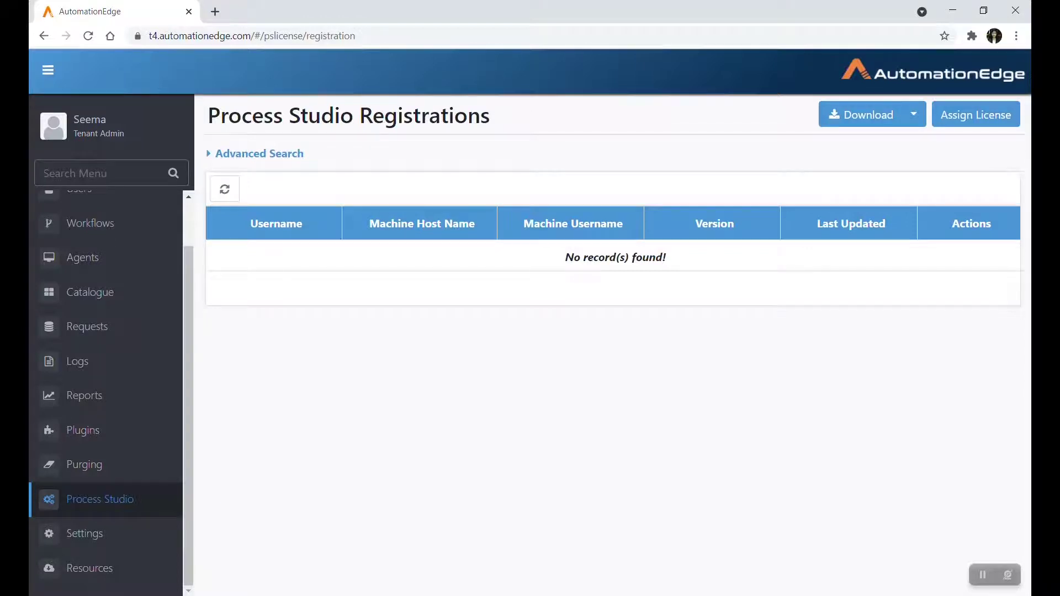
# - Download the Process Studio package and return to the Resources page
pyautogui.click(861, 114)
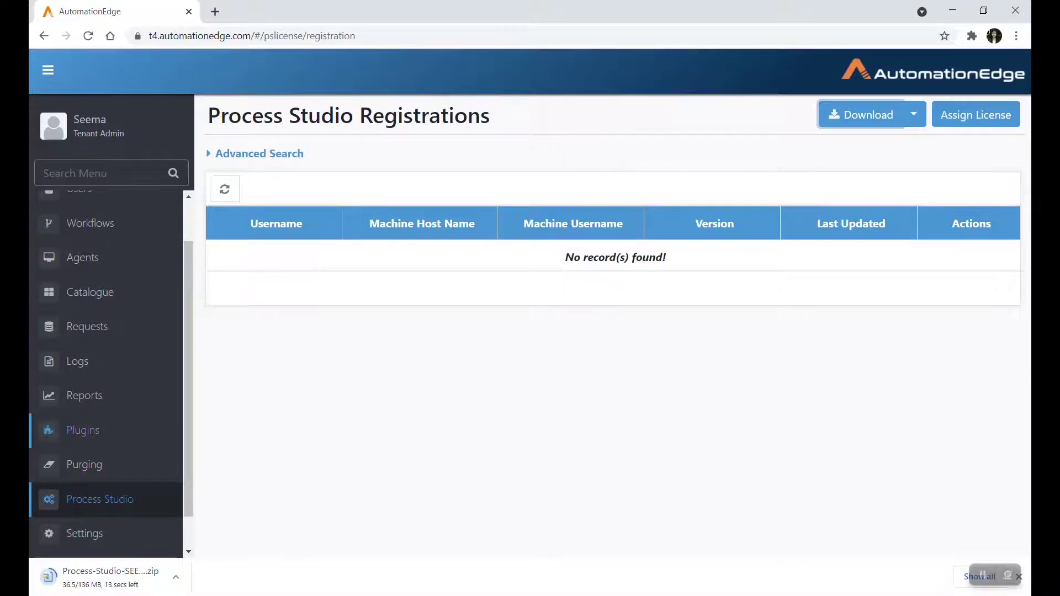
pyautogui.scroll(-1, 83, 431)
pyautogui.click(88, 529)
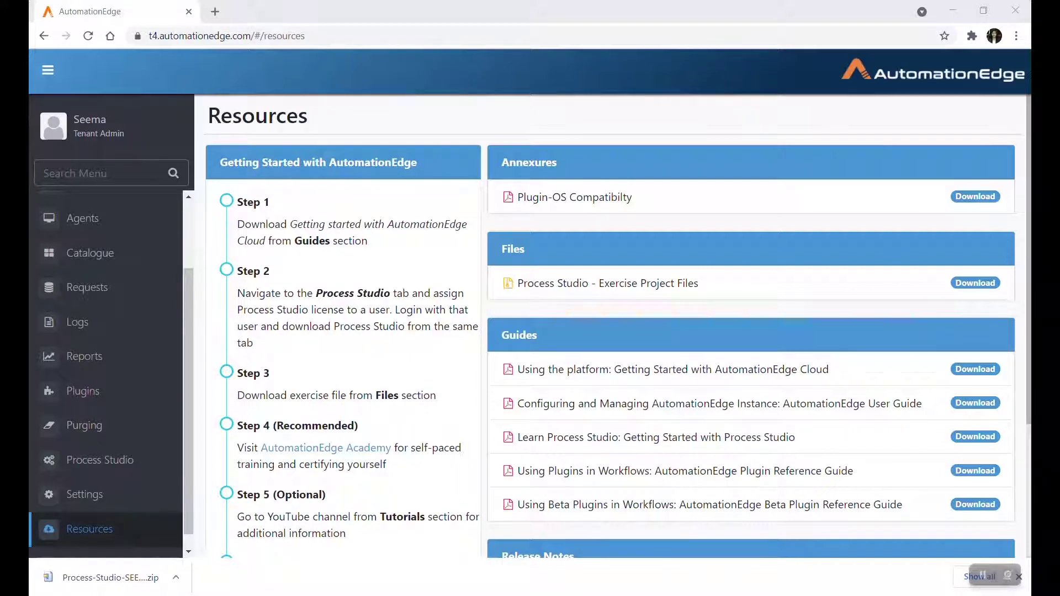
# - Switch to File Explorer and start the Process Studio application from the bin folder inside process-studio
pyautogui.hotkey('alt', 'Tab')
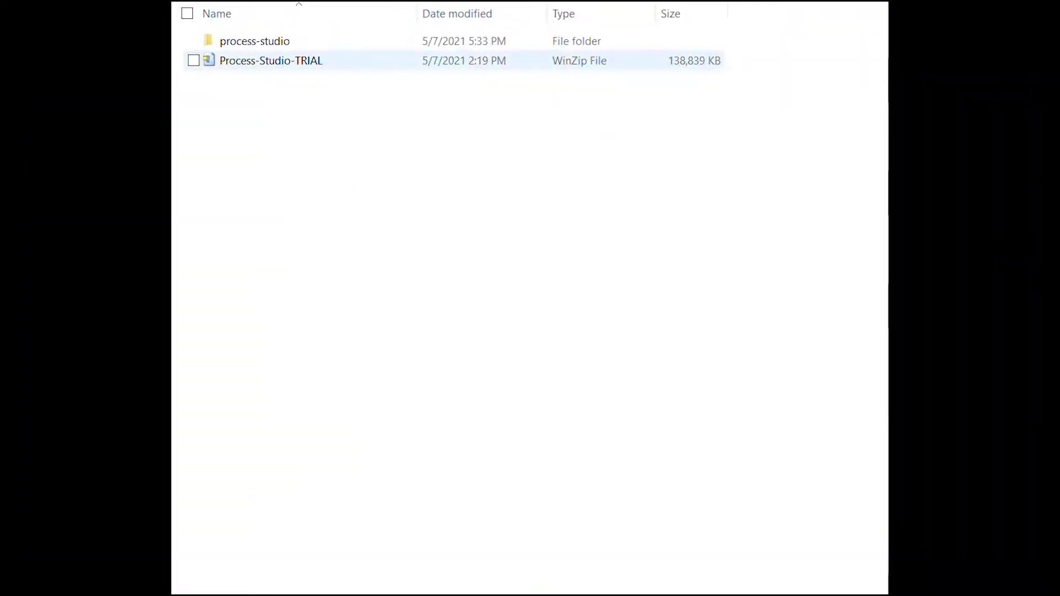
pyautogui.doubleClick(255, 40)
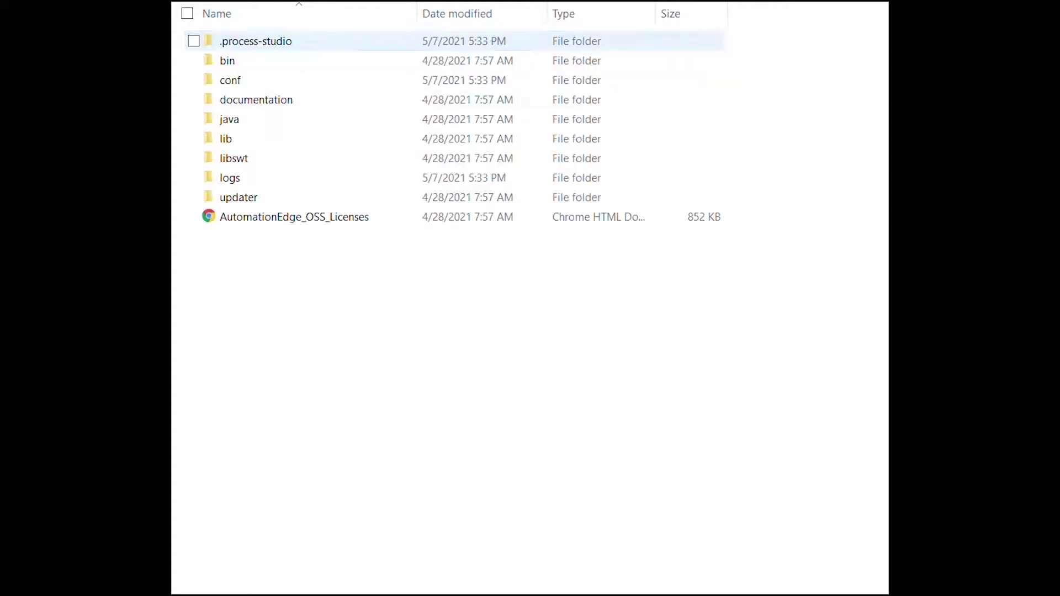
pyautogui.doubleClick(227, 60)
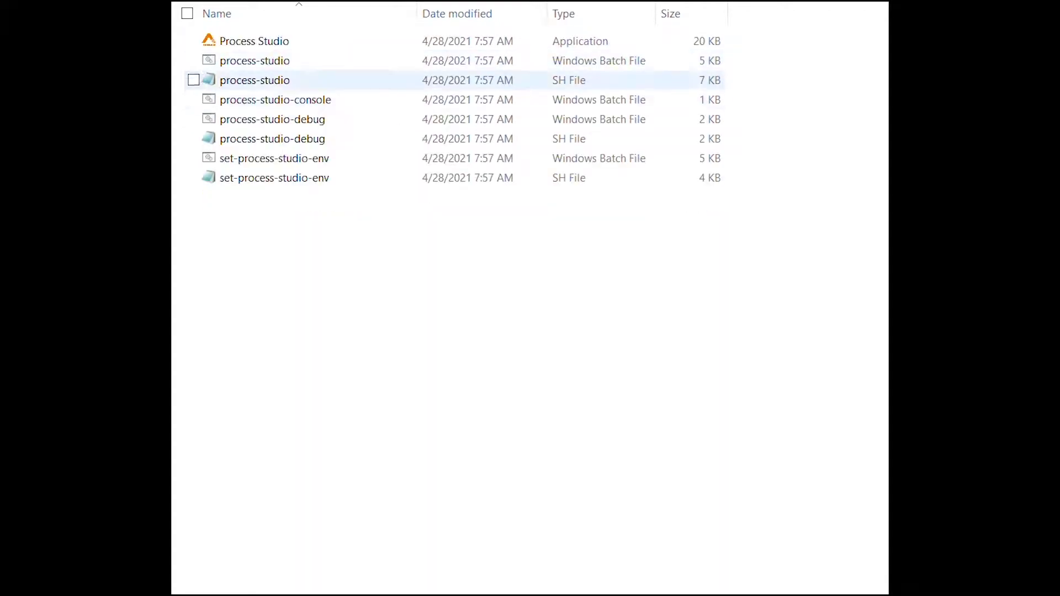
pyautogui.click(254, 41)
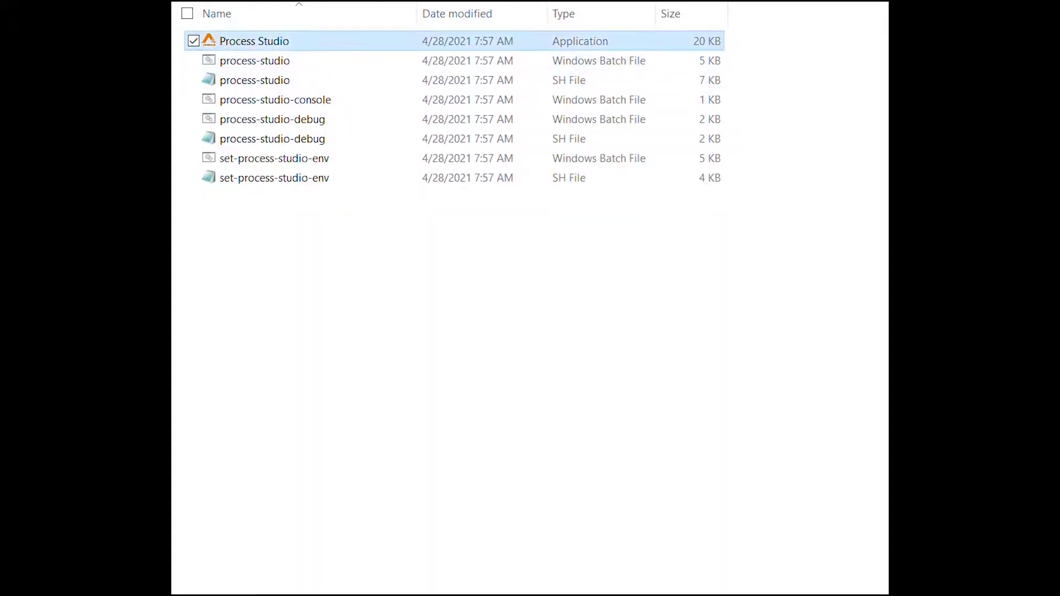
pyautogui.press('Return')
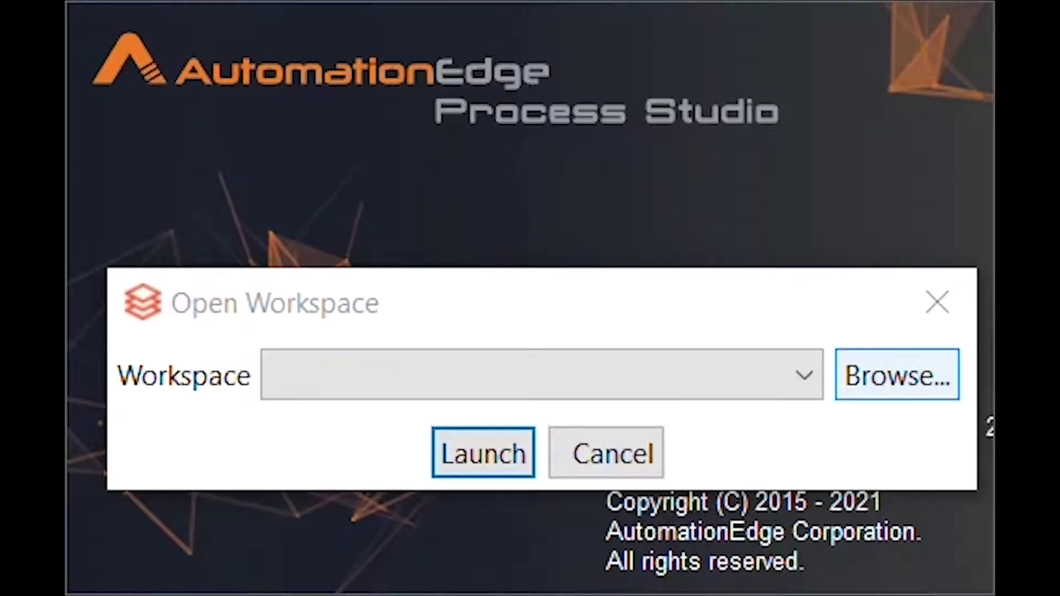
# - Set the workspace to D:\AE Demos\Get Started and launch Process Studio with it
pyautogui.click(897, 375)
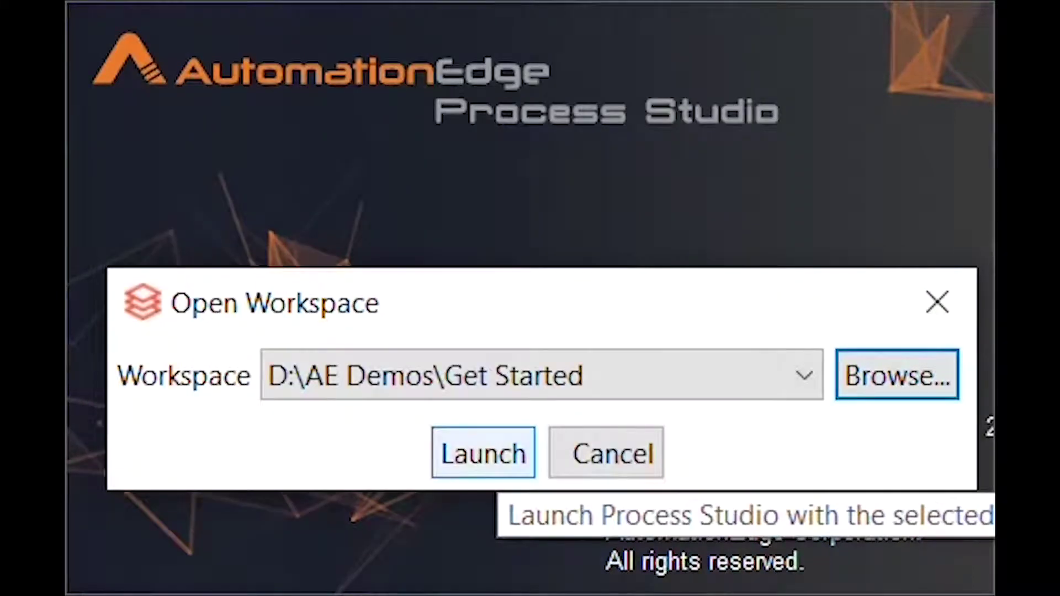
pyautogui.click(484, 453)
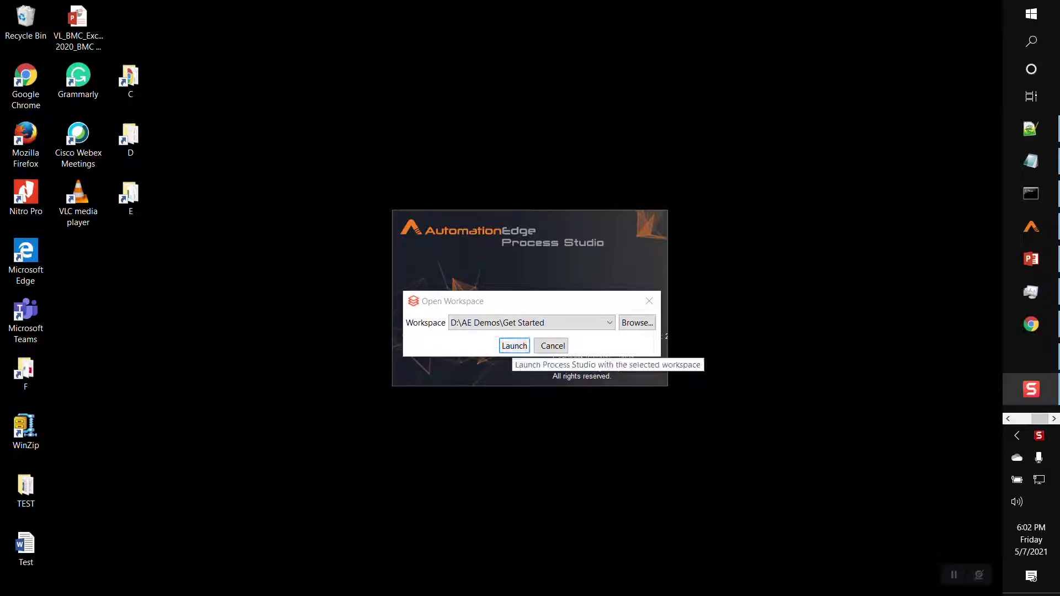
pyautogui.click(513, 346)
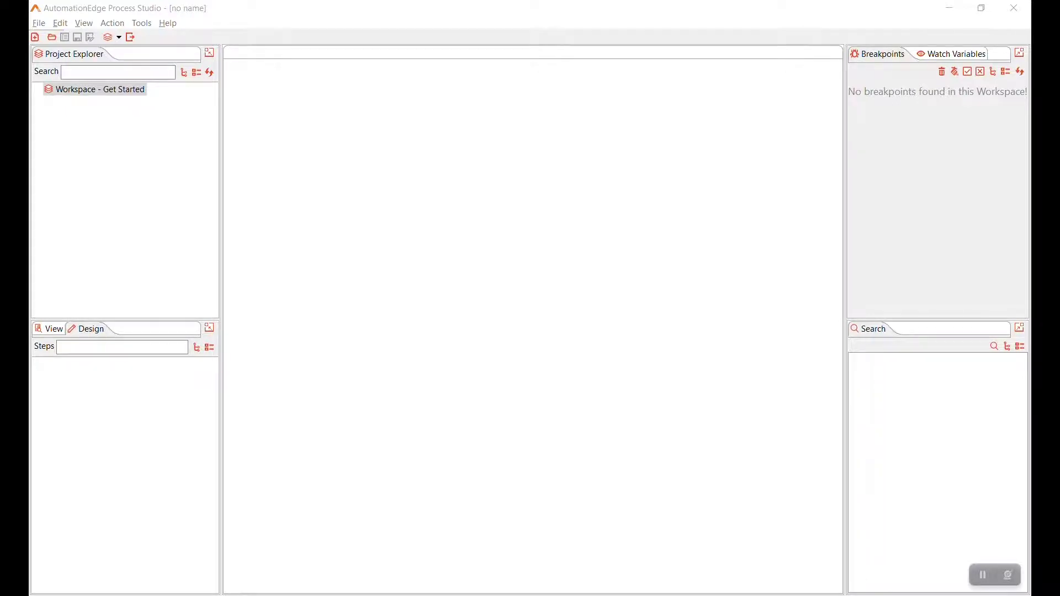
# - Import the GUI Automation project with its HelloWeb.psw workflow into the workspace from the export zip archive in AE Demos
pyautogui.rightClick(96, 88)
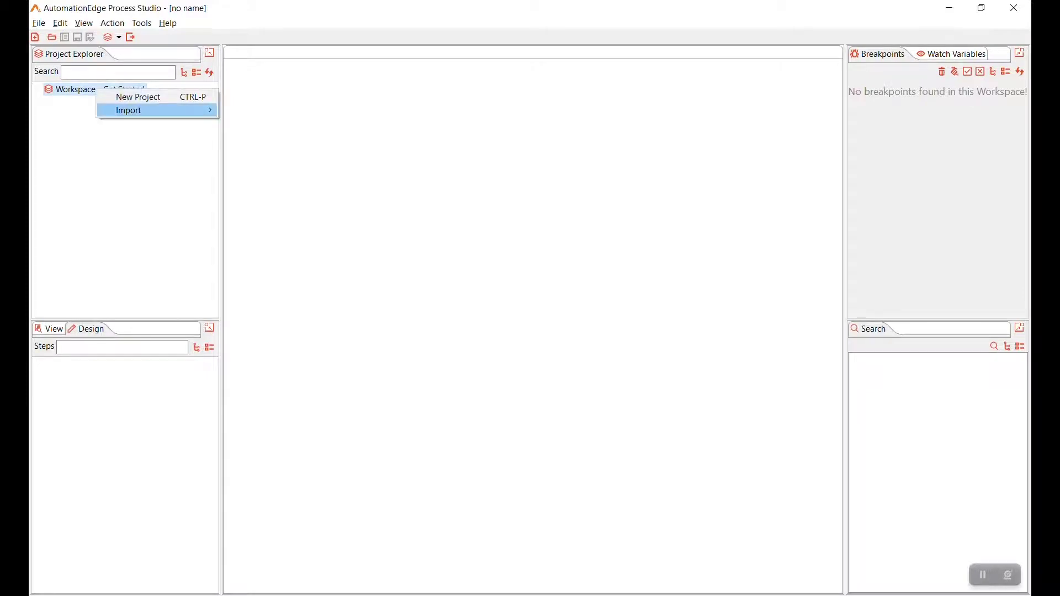
pyautogui.moveTo(132, 110)
pyautogui.click(259, 110)
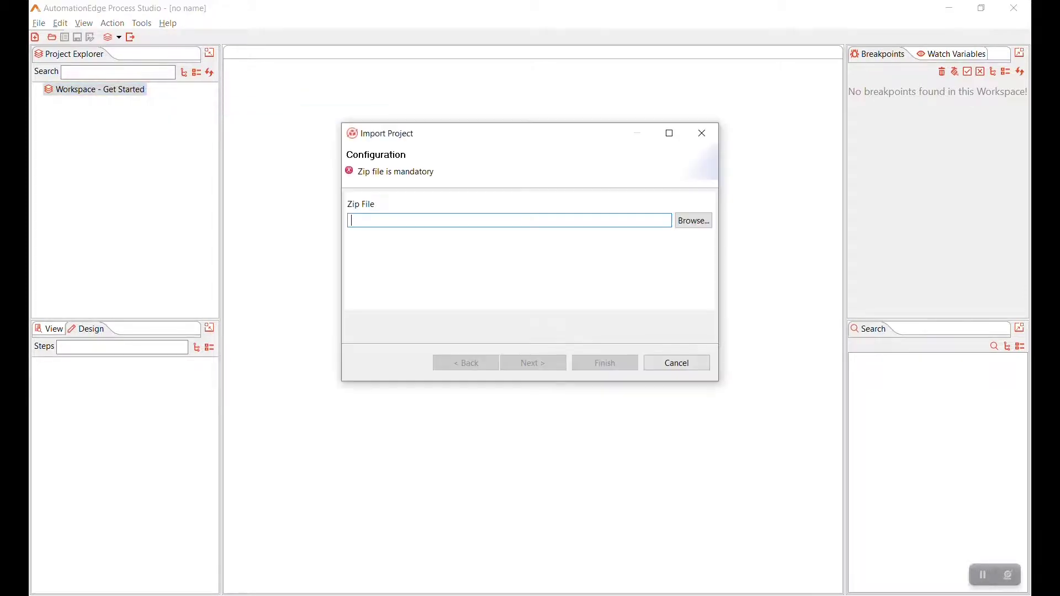
pyautogui.click(693, 221)
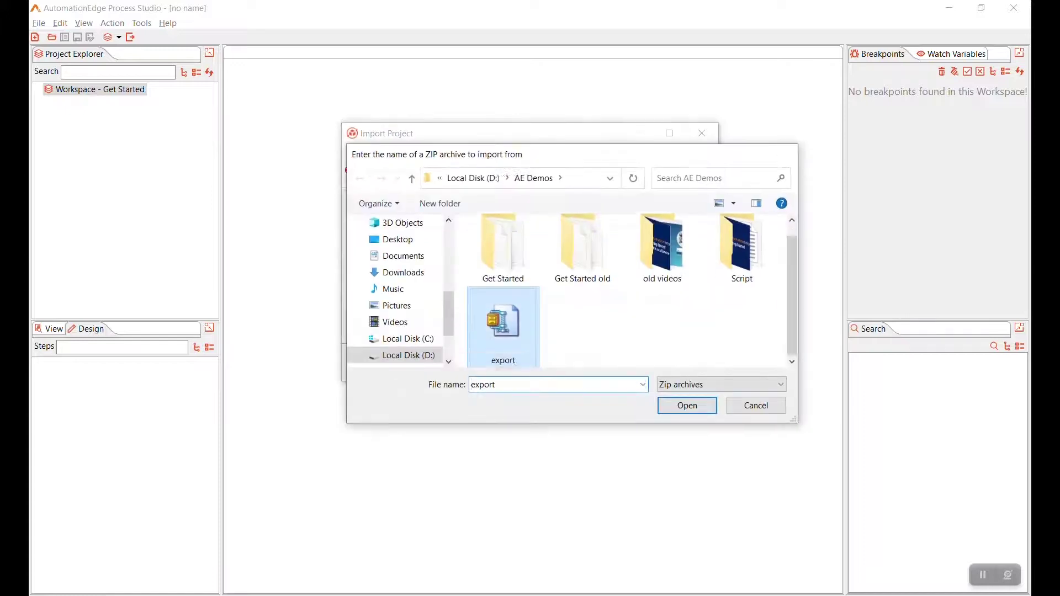
pyautogui.doubleClick(503, 334)
pyautogui.click(533, 363)
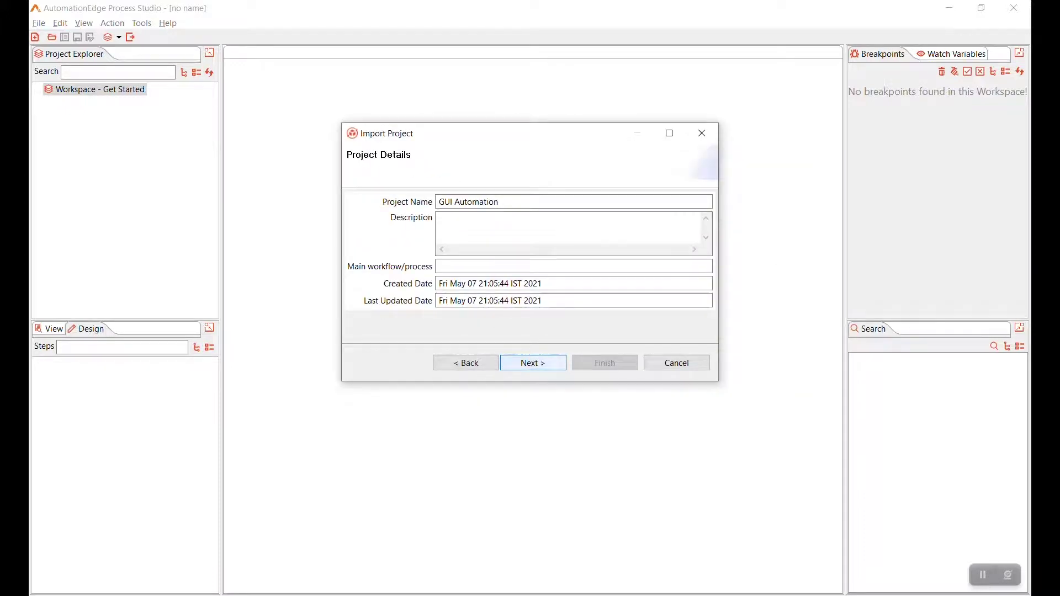
pyautogui.click(532, 363)
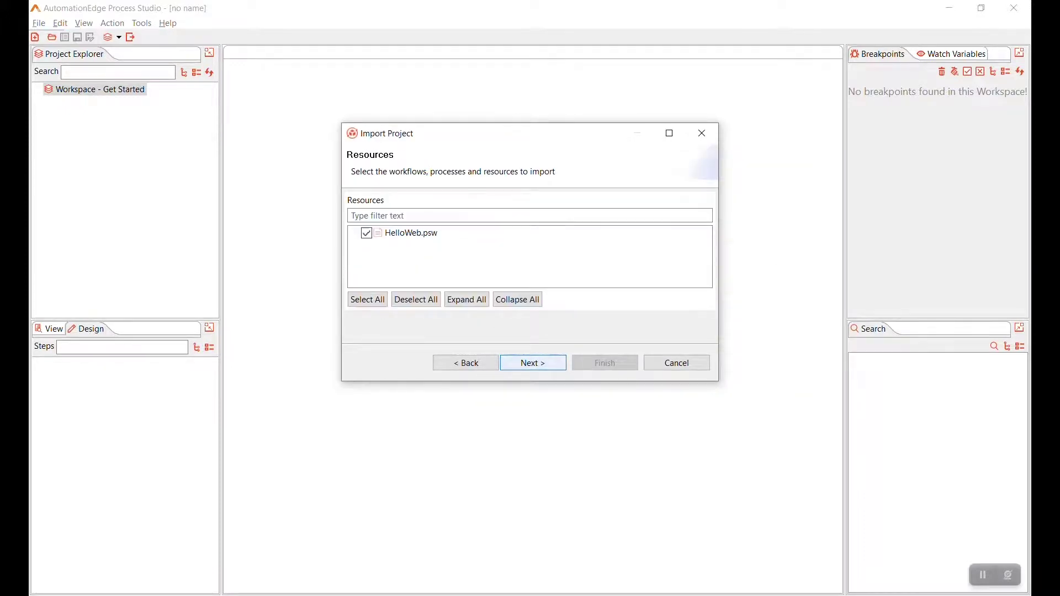
pyautogui.click(533, 363)
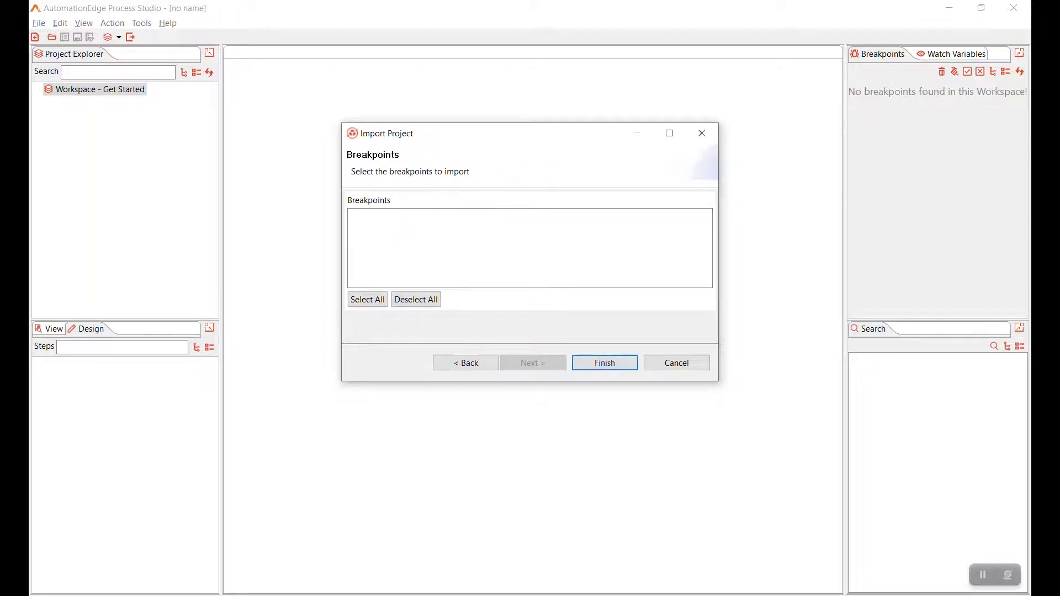
pyautogui.click(605, 362)
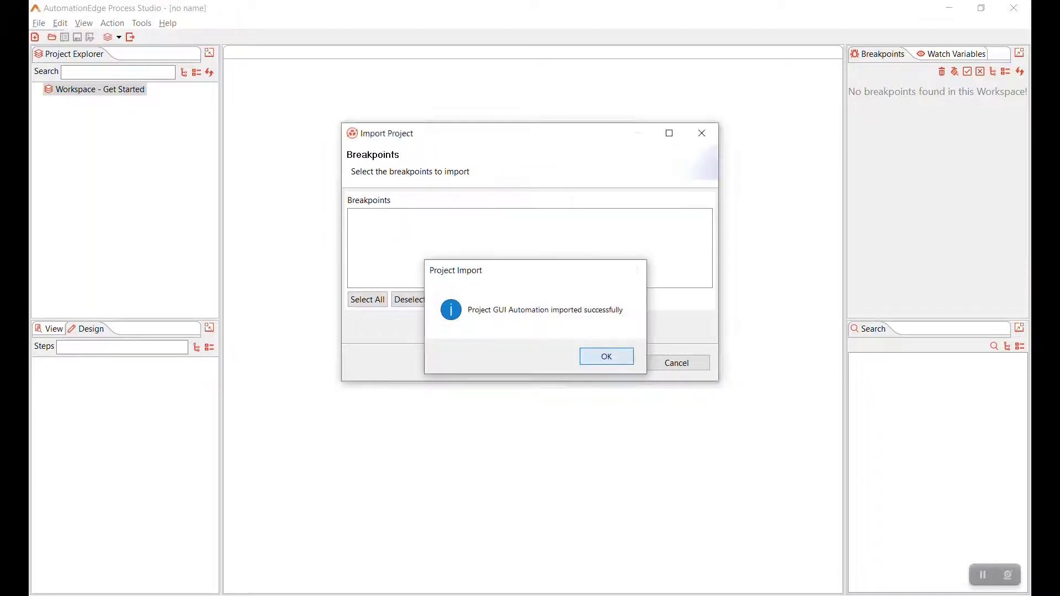
pyautogui.click(606, 356)
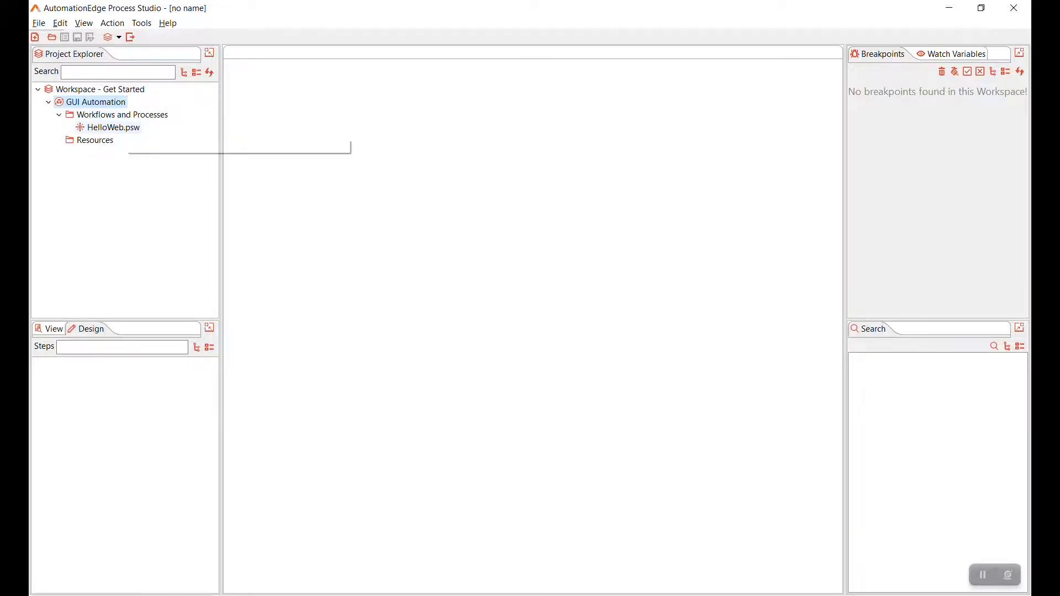
# - Open the HelloWeb.psw workflow, check its workflow tree, and return to the list of design steps
pyautogui.doubleClick(113, 128)
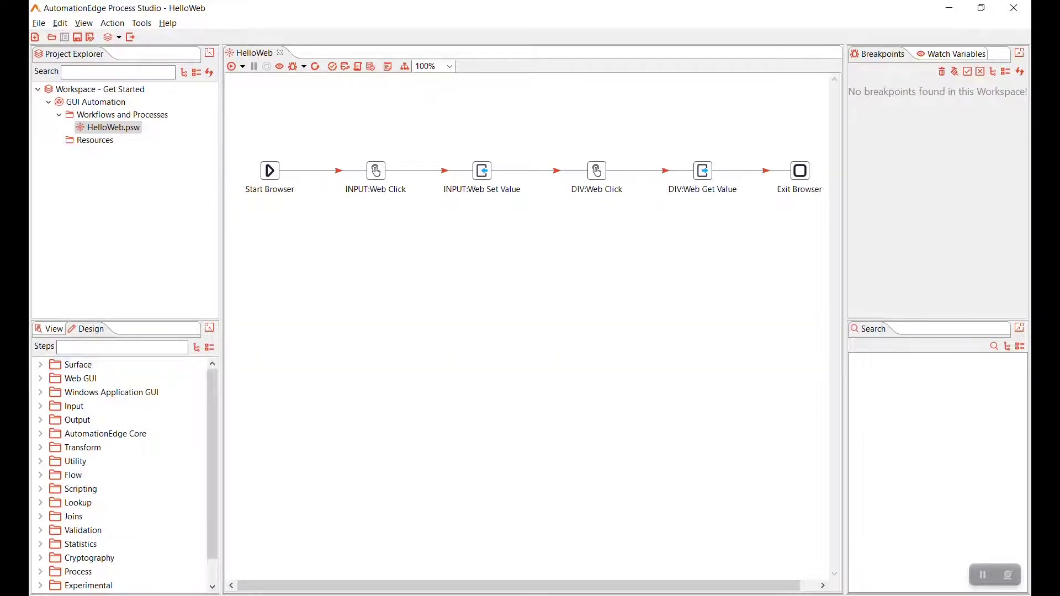
pyautogui.click(54, 329)
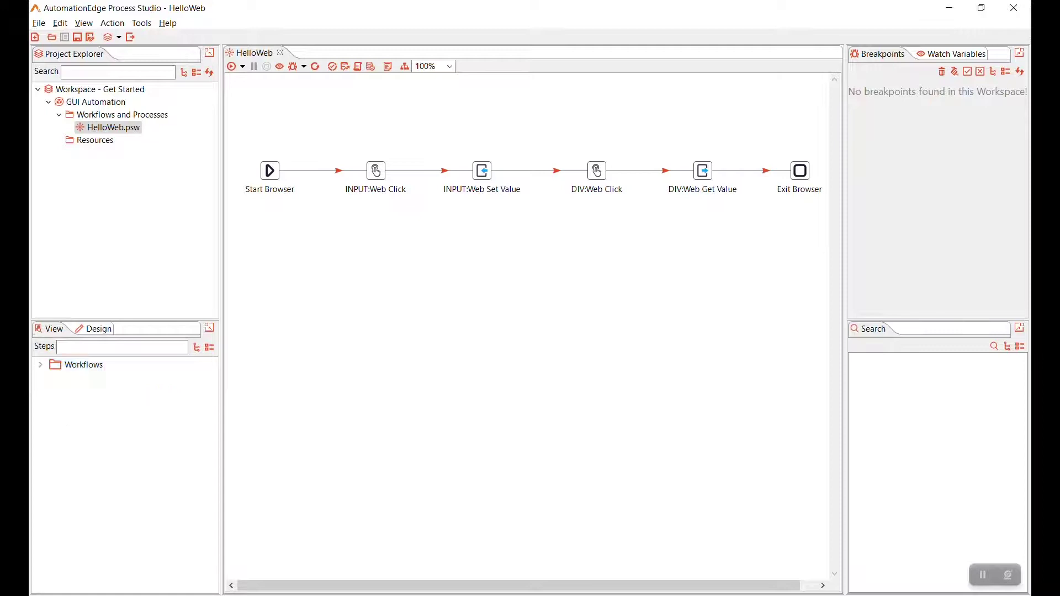
pyautogui.click(91, 329)
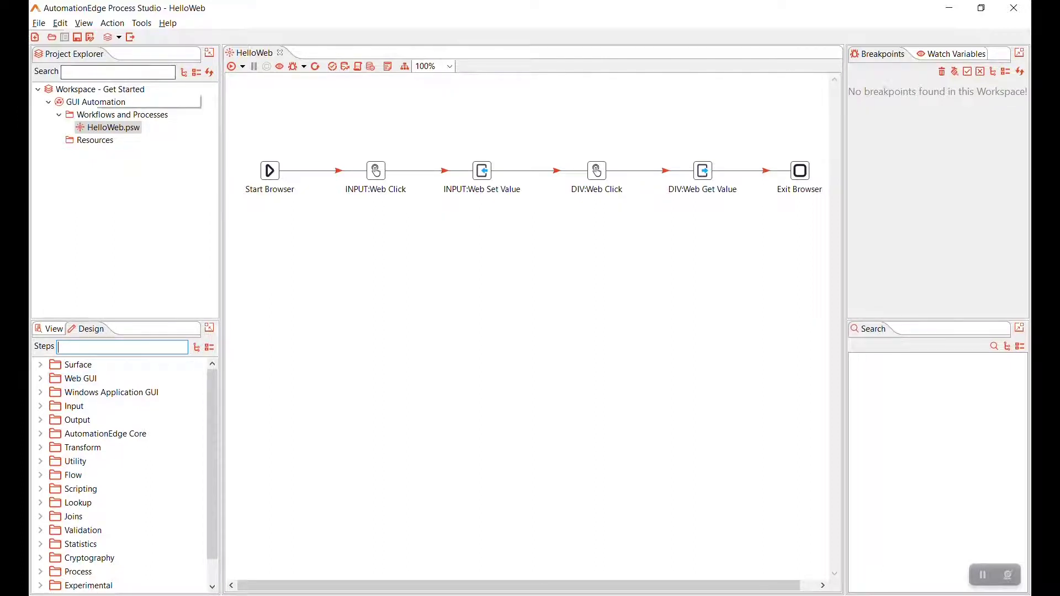
# - Look through the available Spy tools for surface, web and Windows without starting one
pyautogui.hotkey('alt', 't')
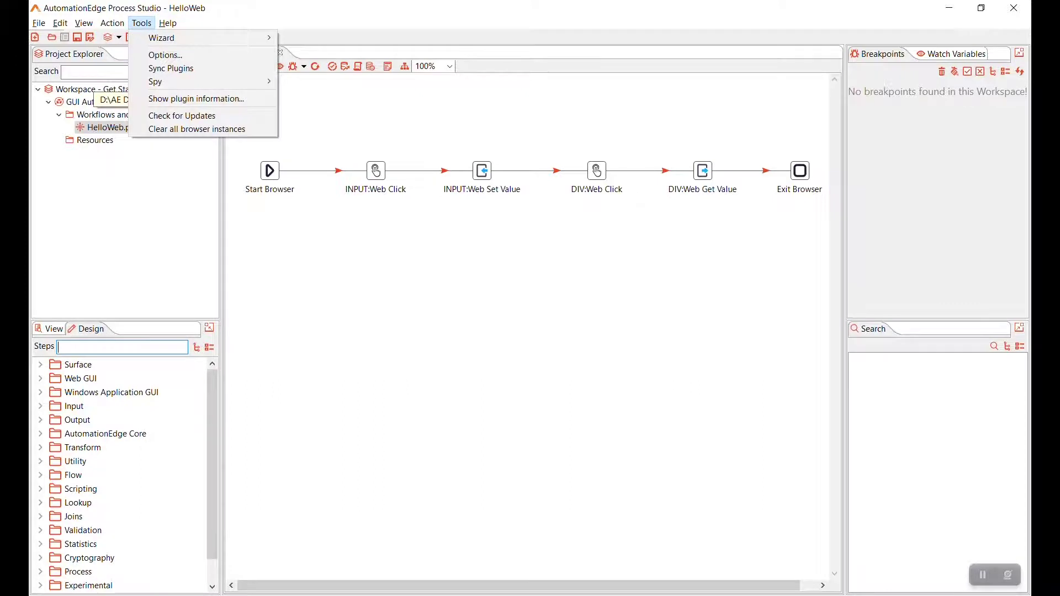
pyautogui.moveTo(155, 82)
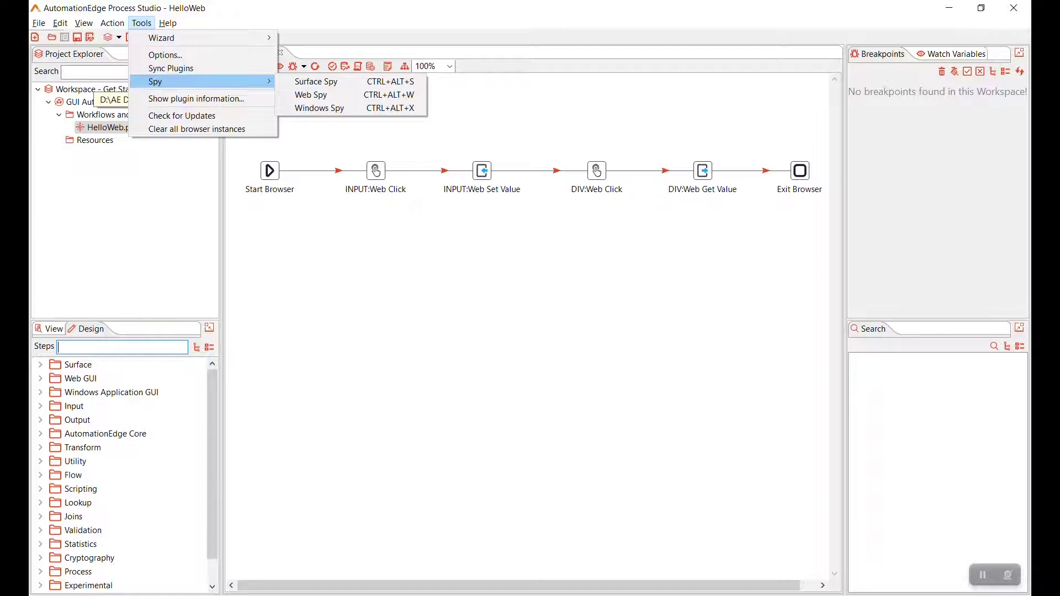
pyautogui.press('Escape')
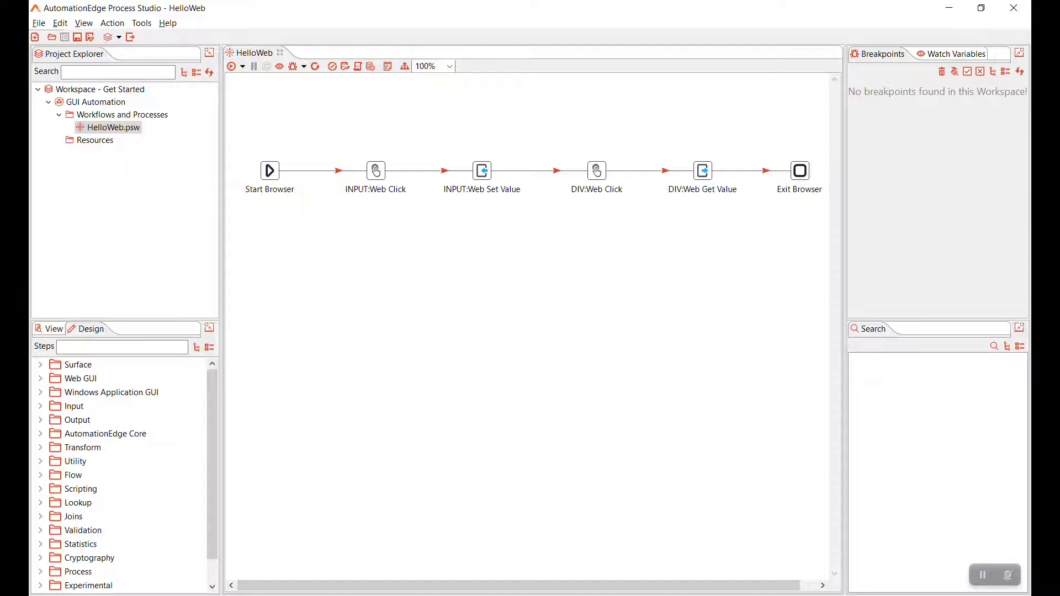
# - Minimize the Breakpoints and Watch Variables pane and restore it
pyautogui.click(1019, 52)
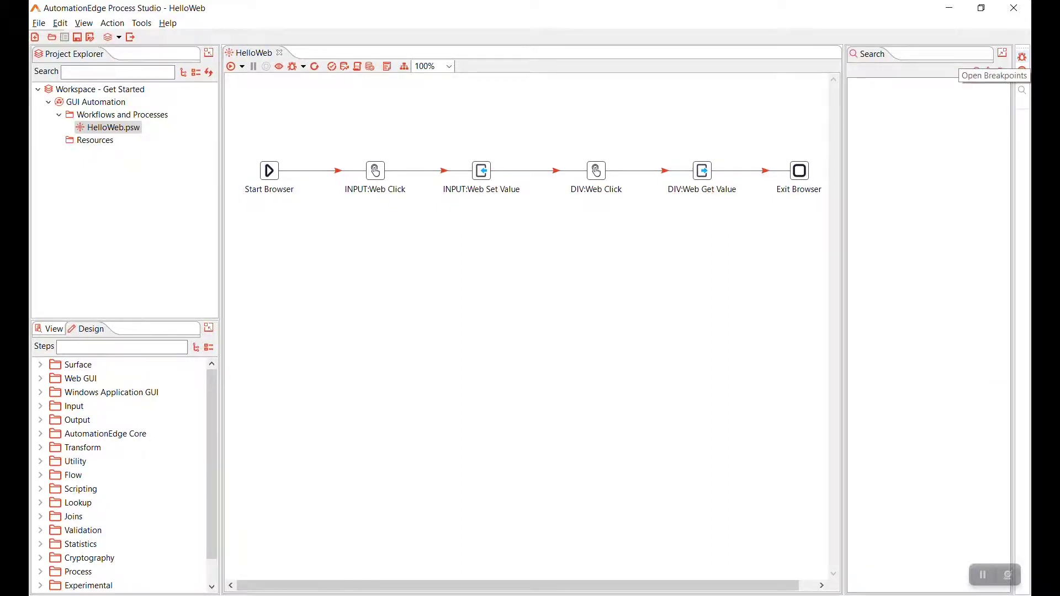
pyautogui.click(1023, 57)
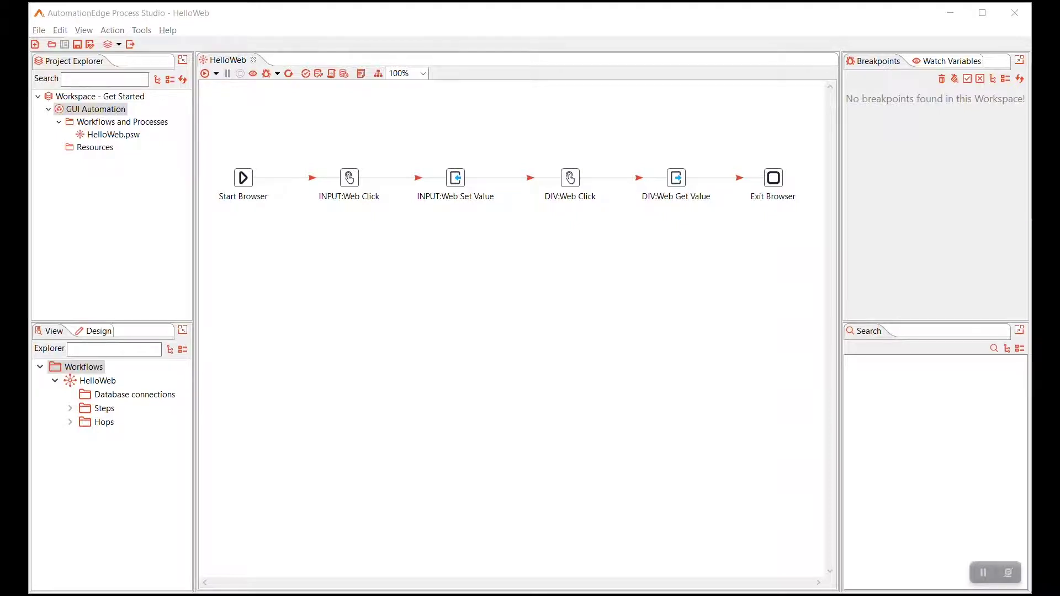
# - Start publishing the GUI Automation project as a new workflow, connecting with the account password and confirming the ZIP export without resource files
pyautogui.hotkey('alt', 'f')
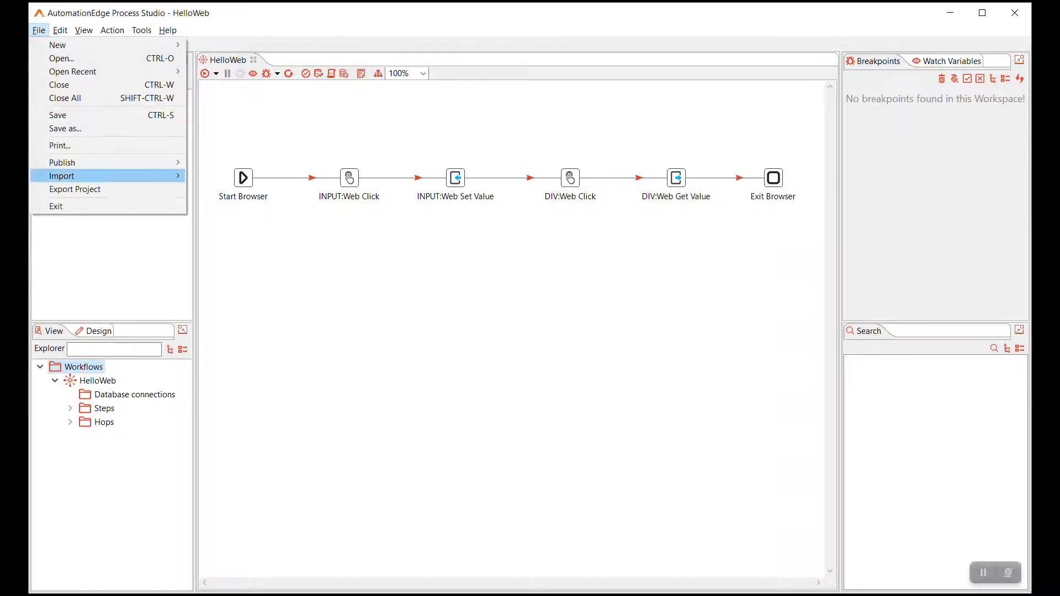
pyautogui.press('Up')
pyautogui.press('Right')
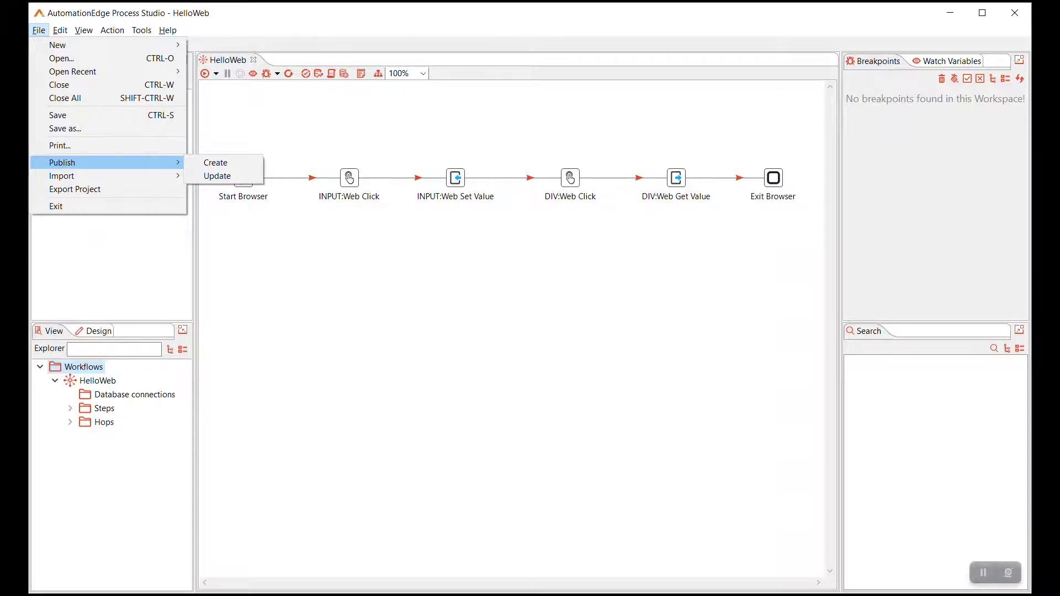
pyautogui.press('Down')
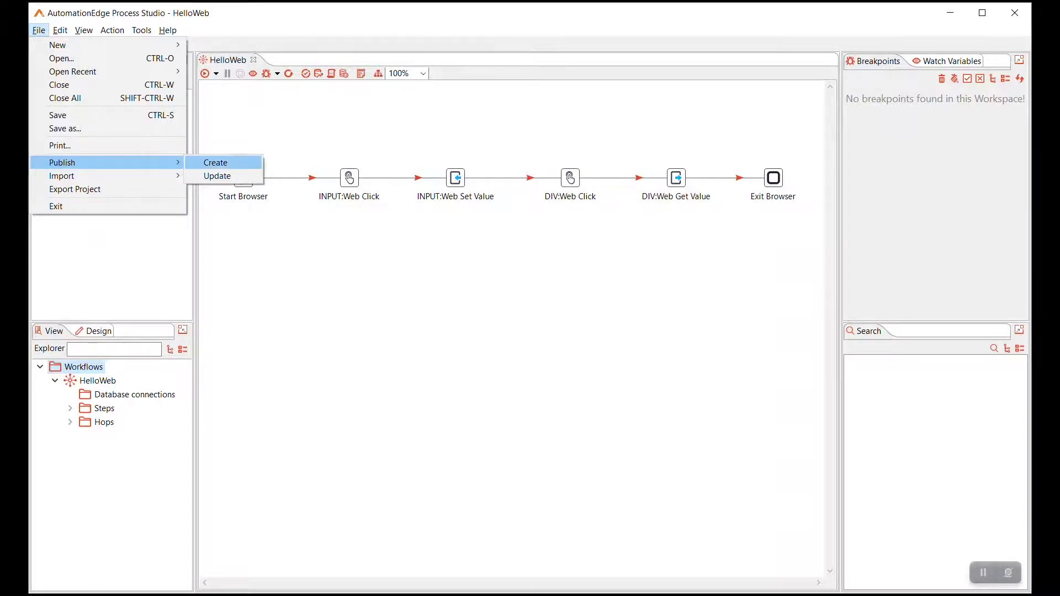
pyautogui.press('Return')
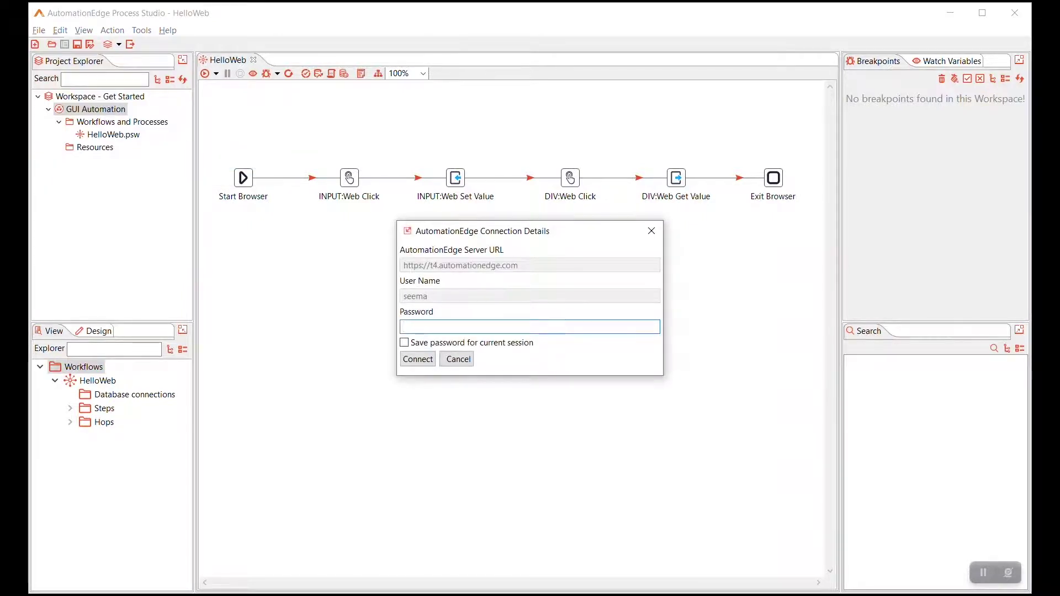
pyautogui.write('••••')
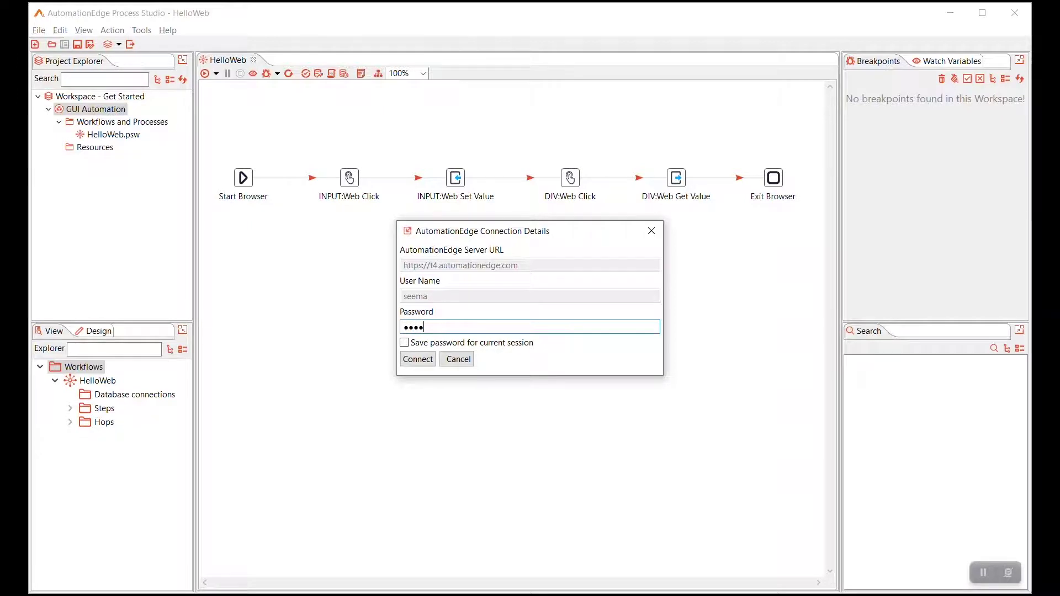
pyautogui.write('••••')
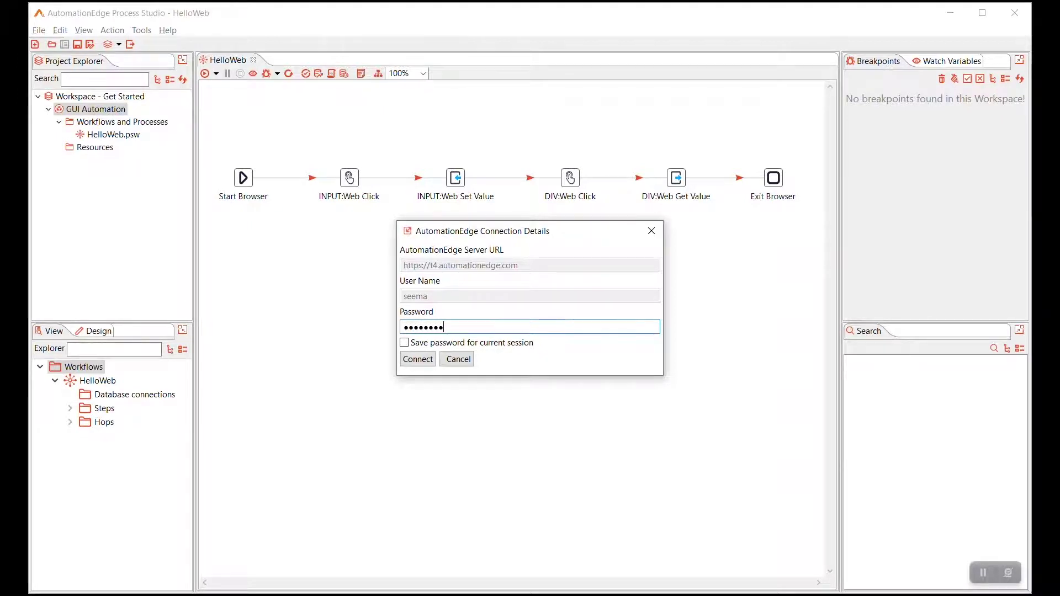
pyautogui.press('Return')
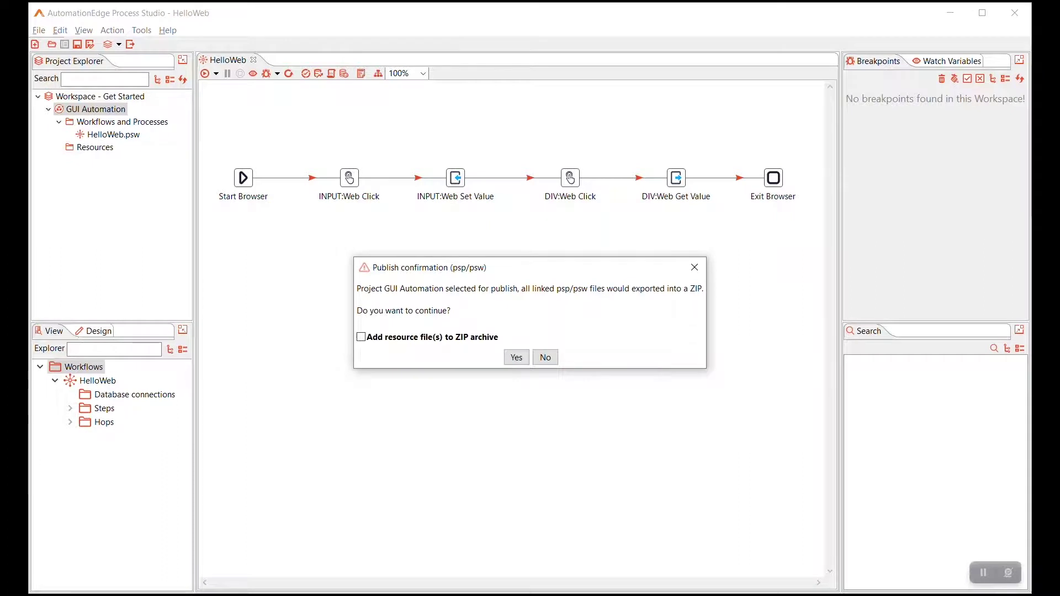
pyautogui.click(516, 357)
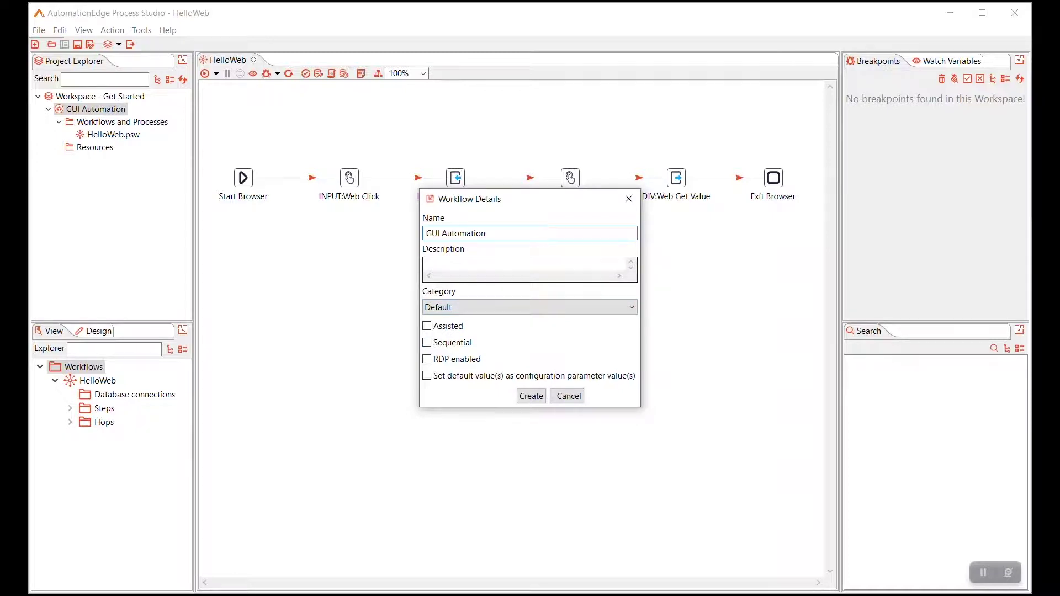
# - Create the published workflow with the name Single Stock value, the description Fetch Stock Symbol and Sequential enabled
pyautogui.click(426, 264)
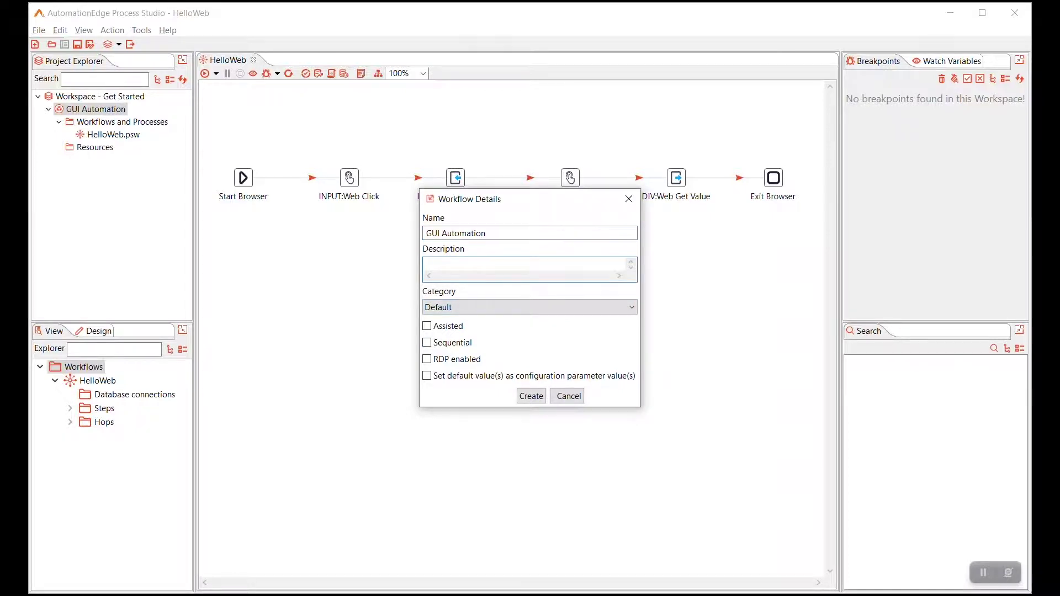
pyautogui.write('Fetch Stoc')
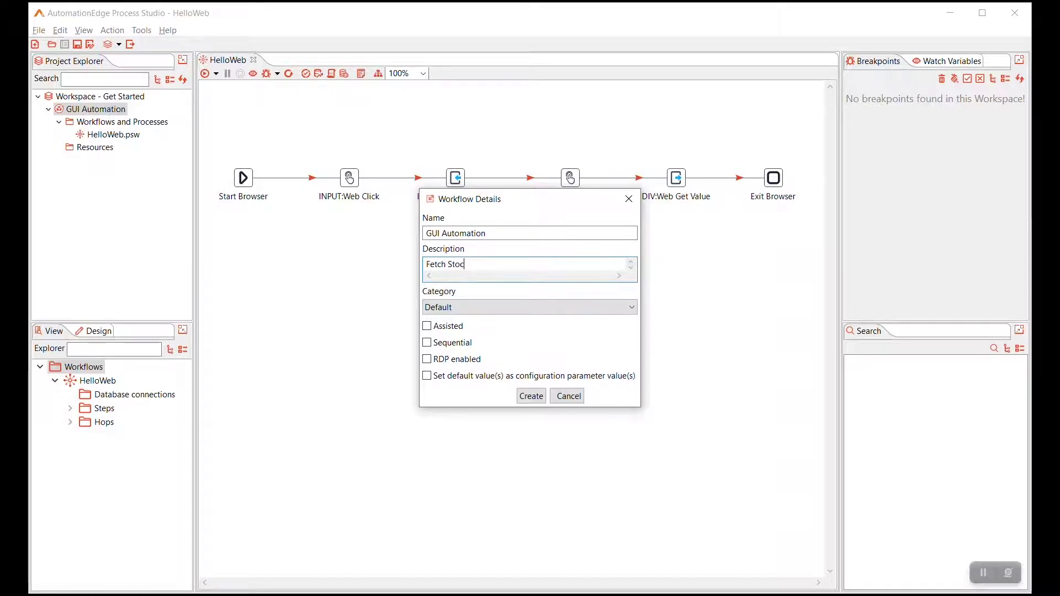
pyautogui.write('k Symbol')
pyautogui.hotkey('shift', 'Tab')
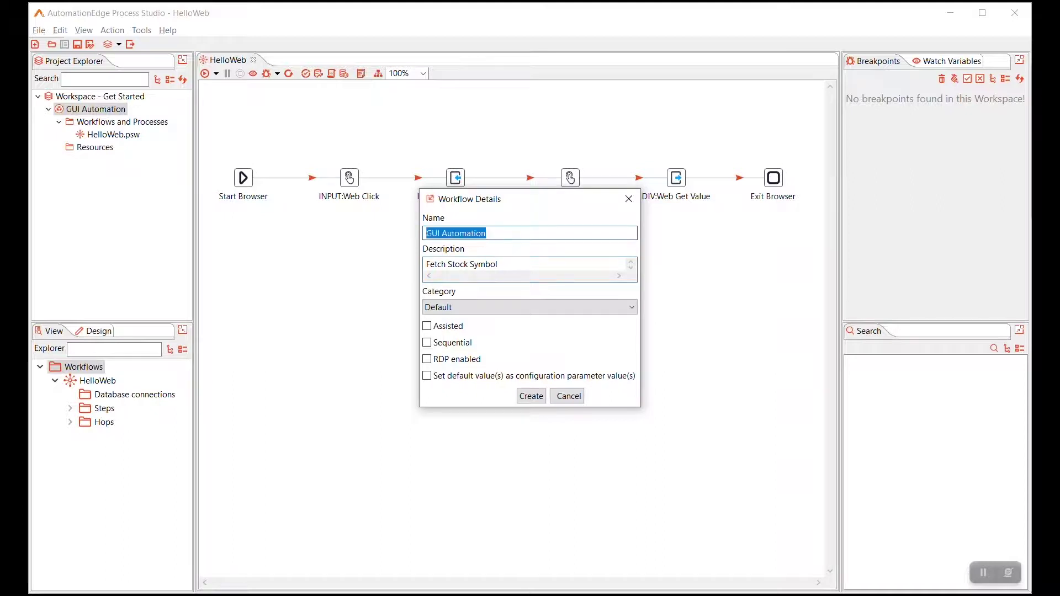
pyautogui.write('Sin')
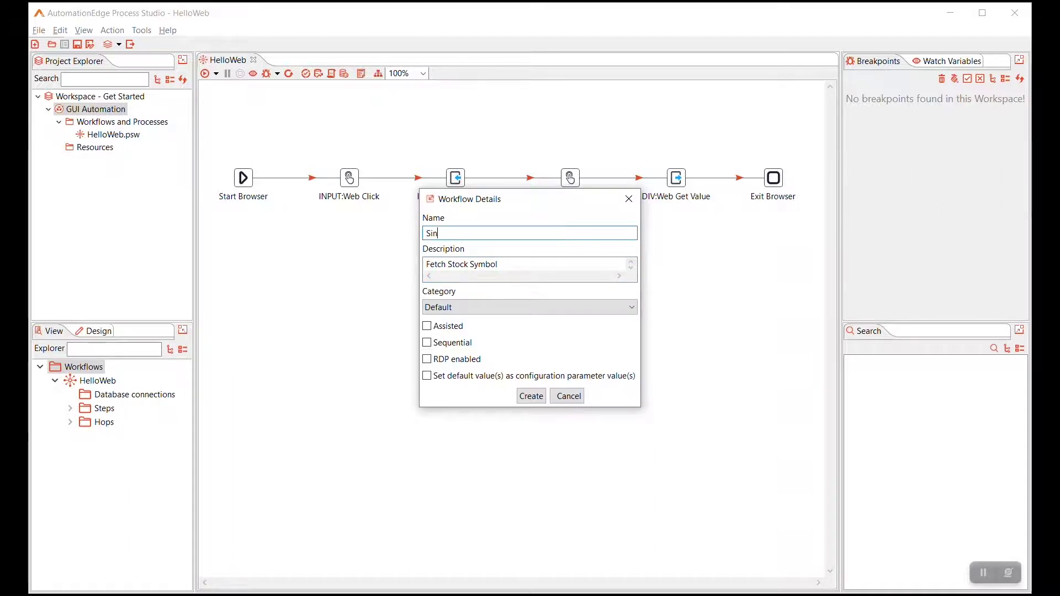
pyautogui.write('gle Sto')
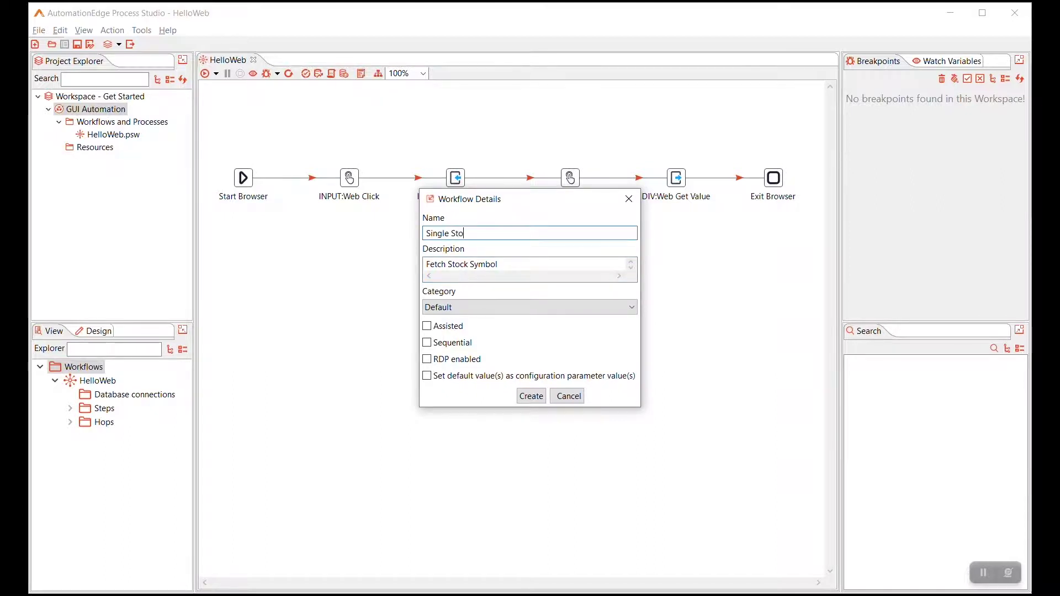
pyautogui.write('ck value')
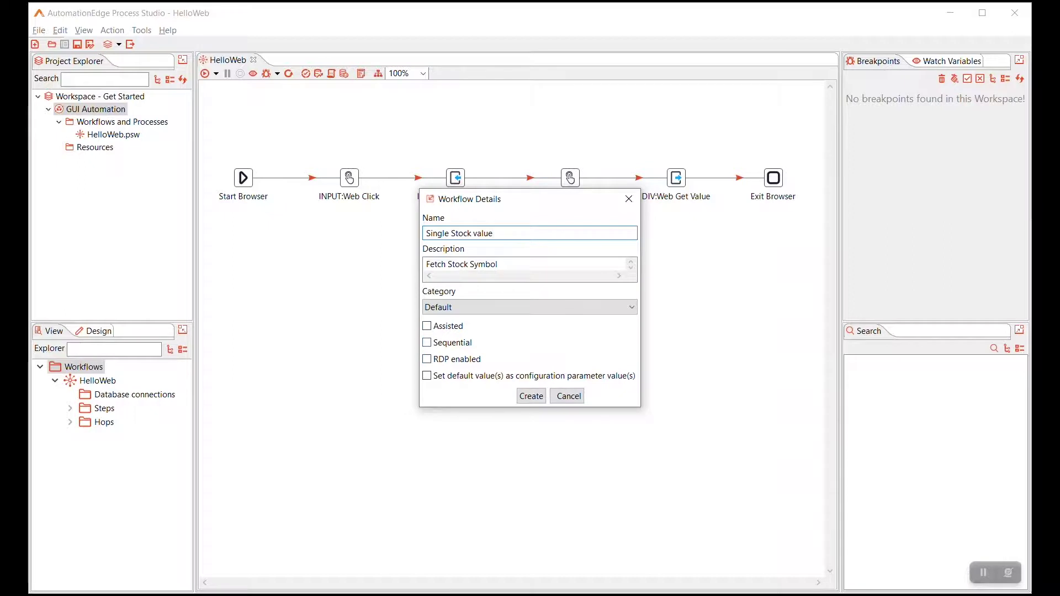
pyautogui.click(426, 343)
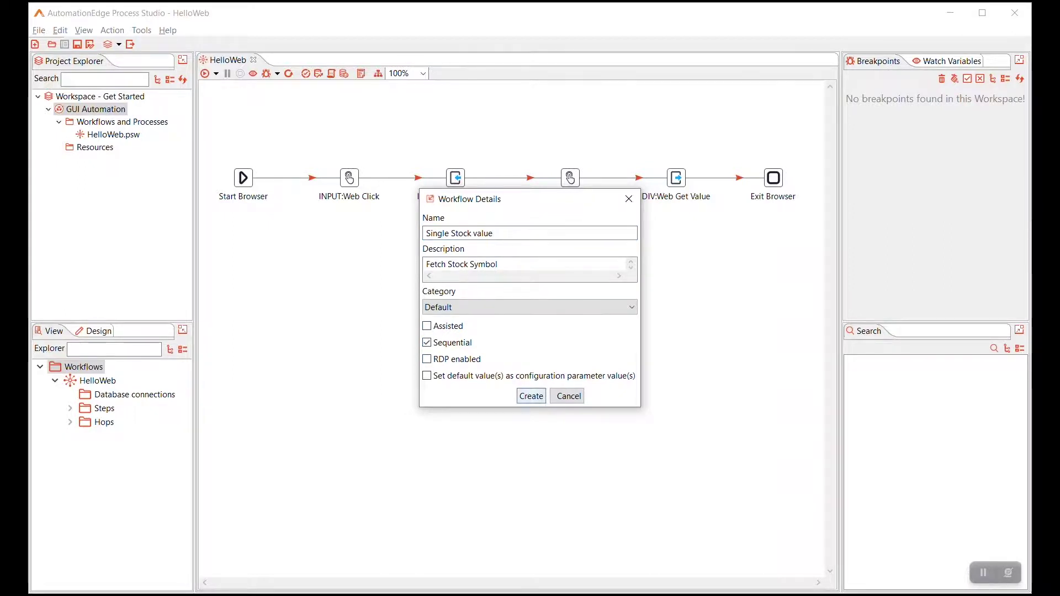
pyautogui.click(531, 396)
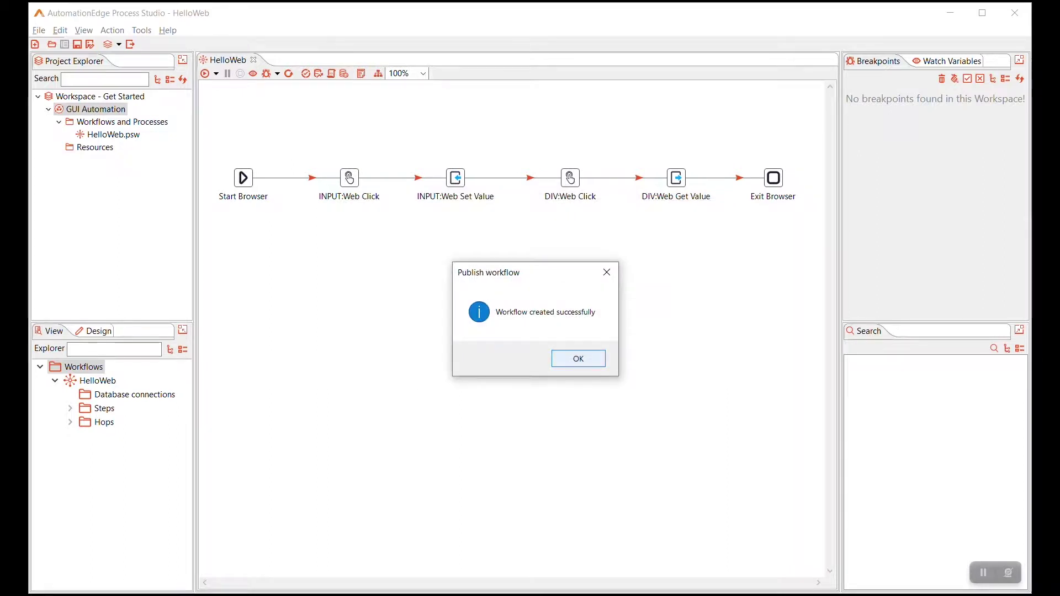
pyautogui.press('Return')
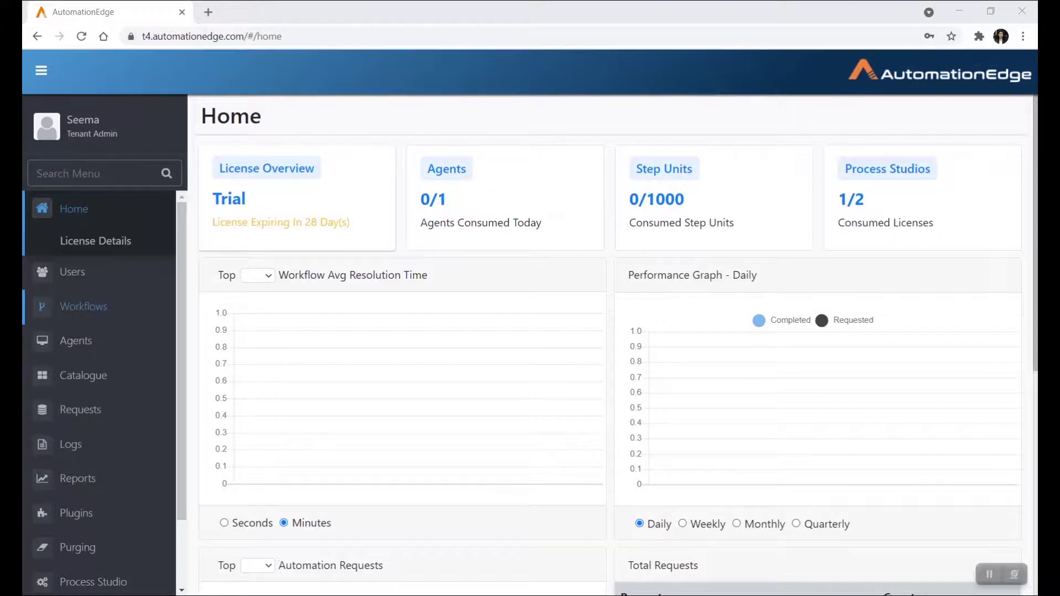
# - In the AutomationEdge web console, edit the Single Stock value workflow with expected completion time 19 seconds and maximum 20 seconds
pyautogui.click(83, 306)
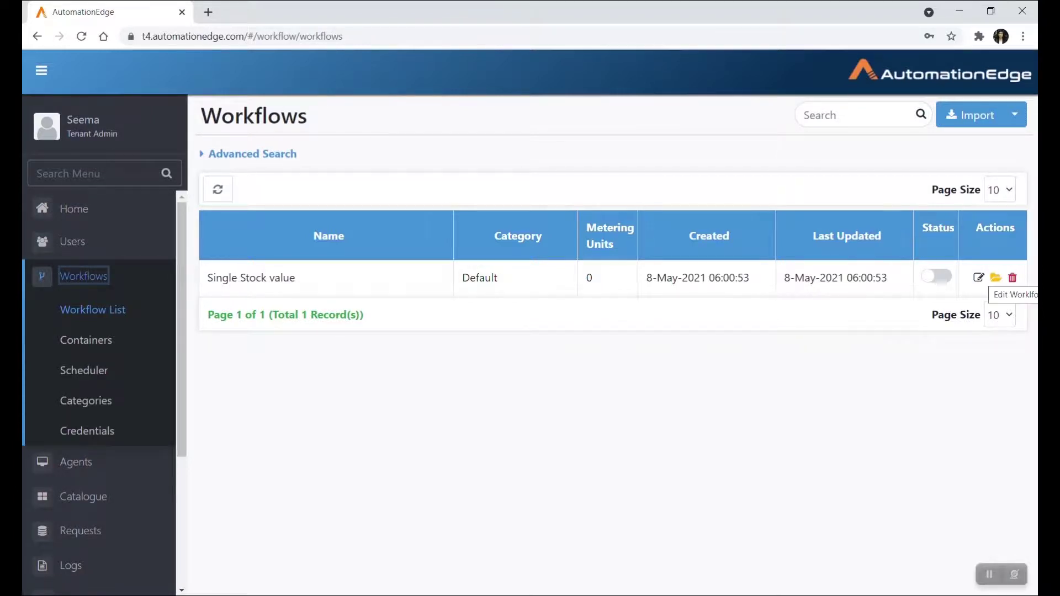
pyautogui.click(978, 277)
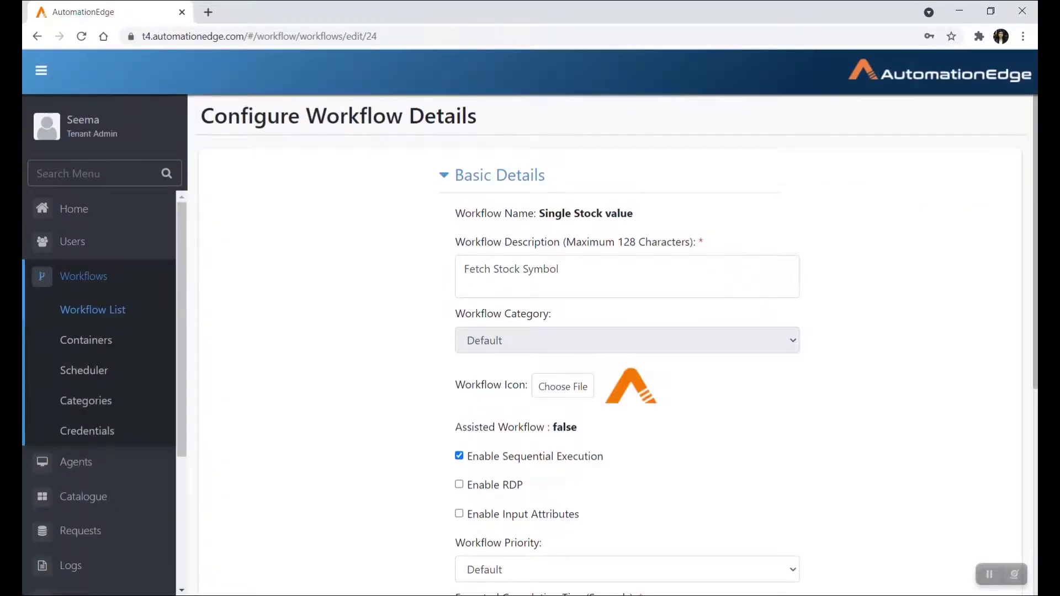
pyautogui.scroll(-5, 607, 342)
pyautogui.scroll(-2, 544, 279)
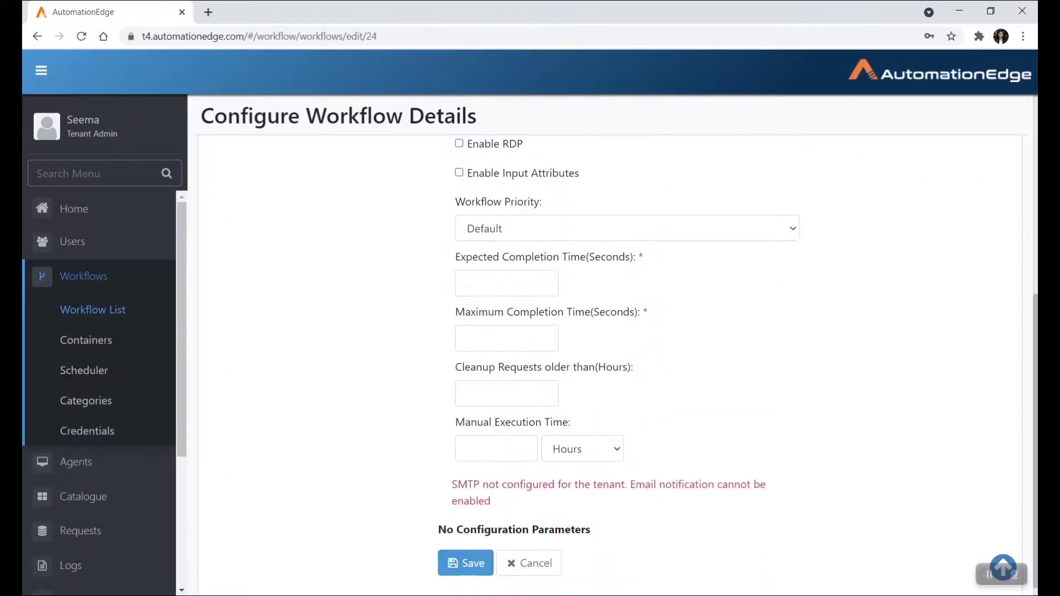
pyautogui.click(497, 280)
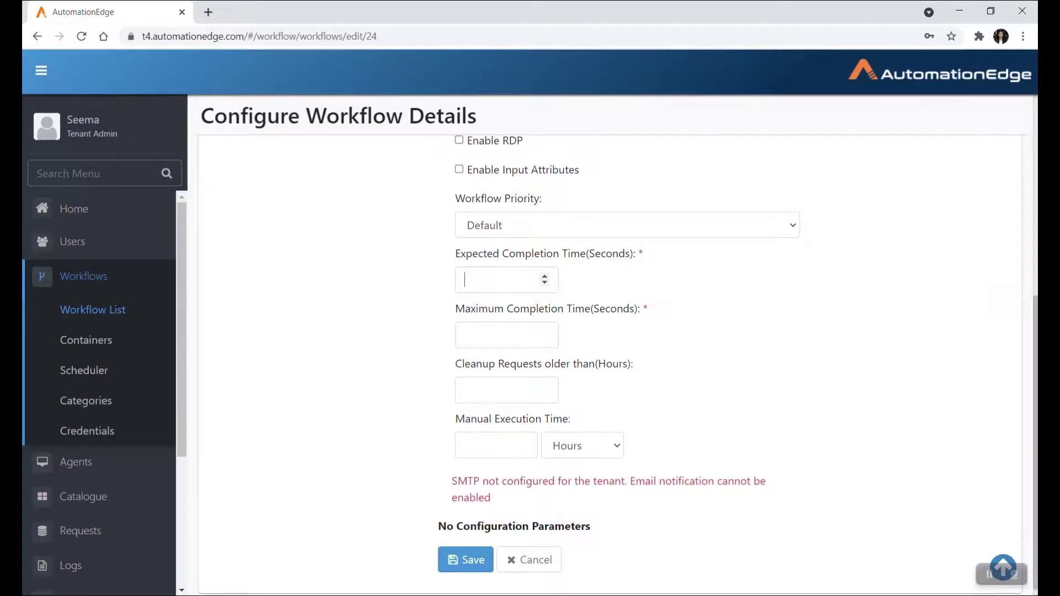
pyautogui.write('19')
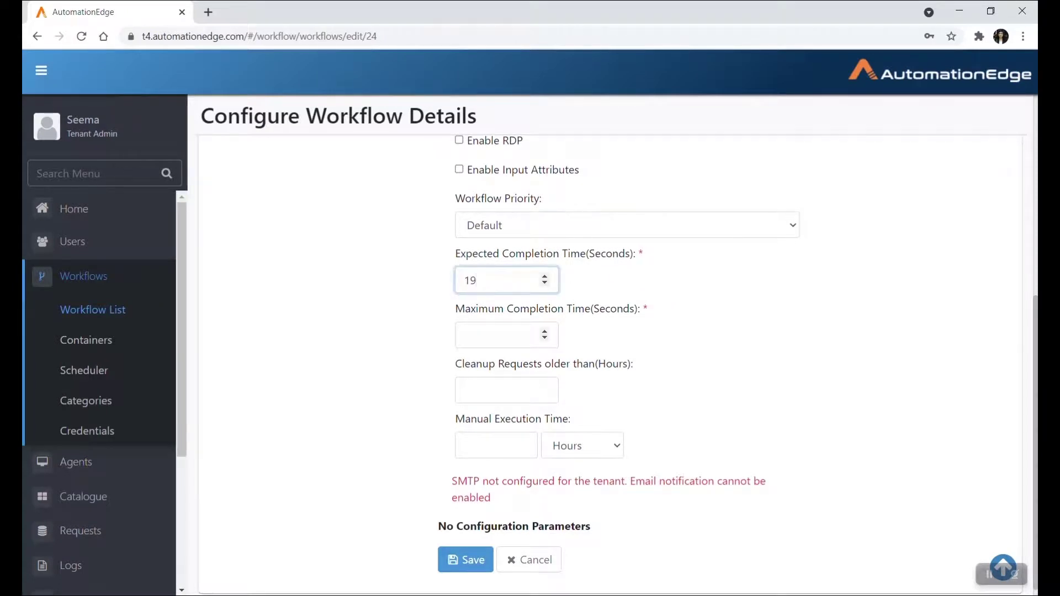
pyautogui.click(496, 335)
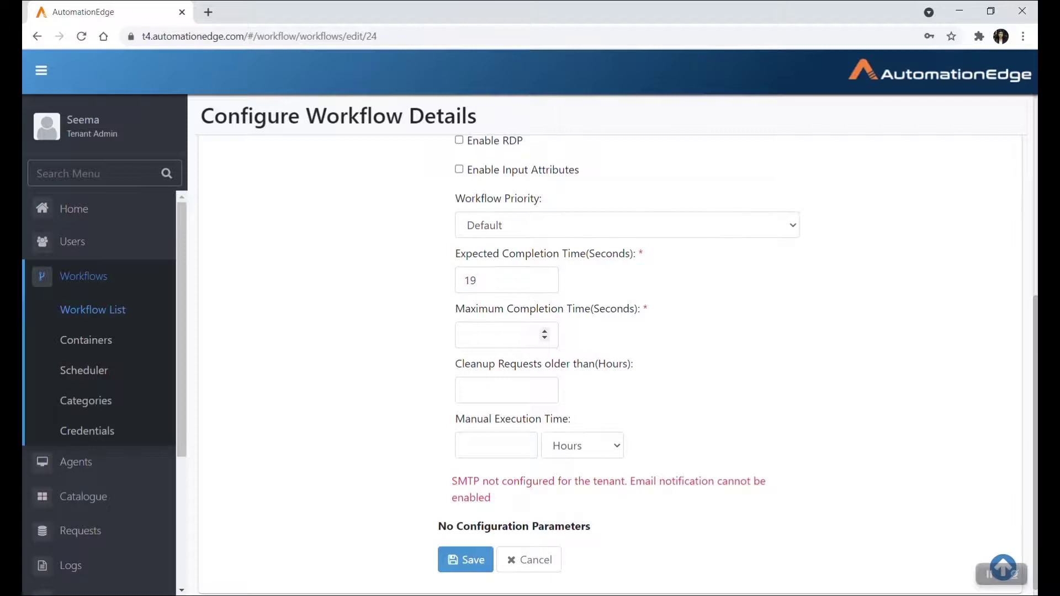
pyautogui.write('20')
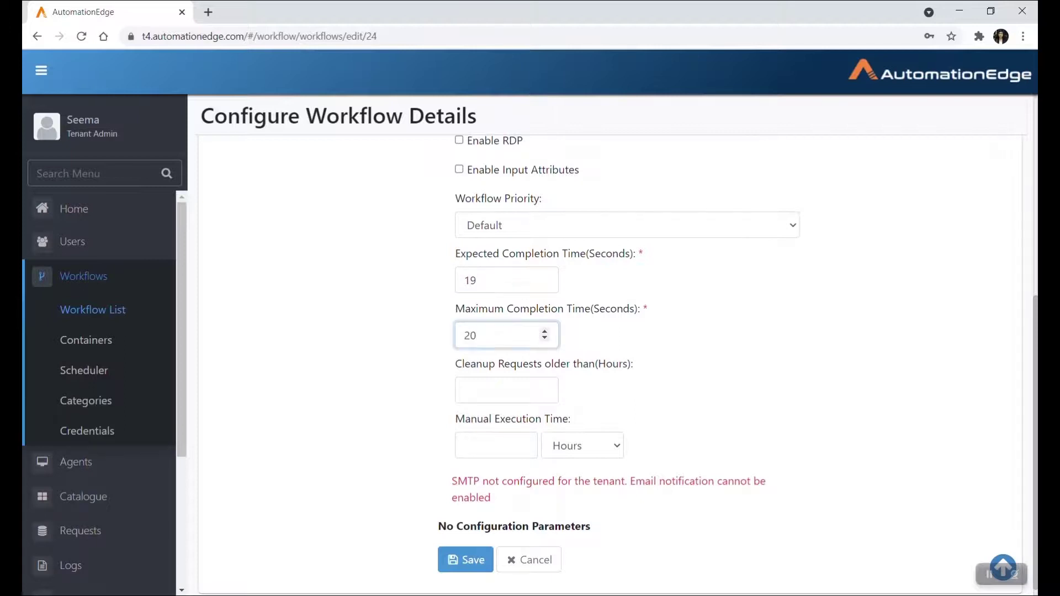
# - Set the workflow to clean up requests older than 3 hours, set manual execution time to 60 seconds, and save
pyautogui.click(497, 390)
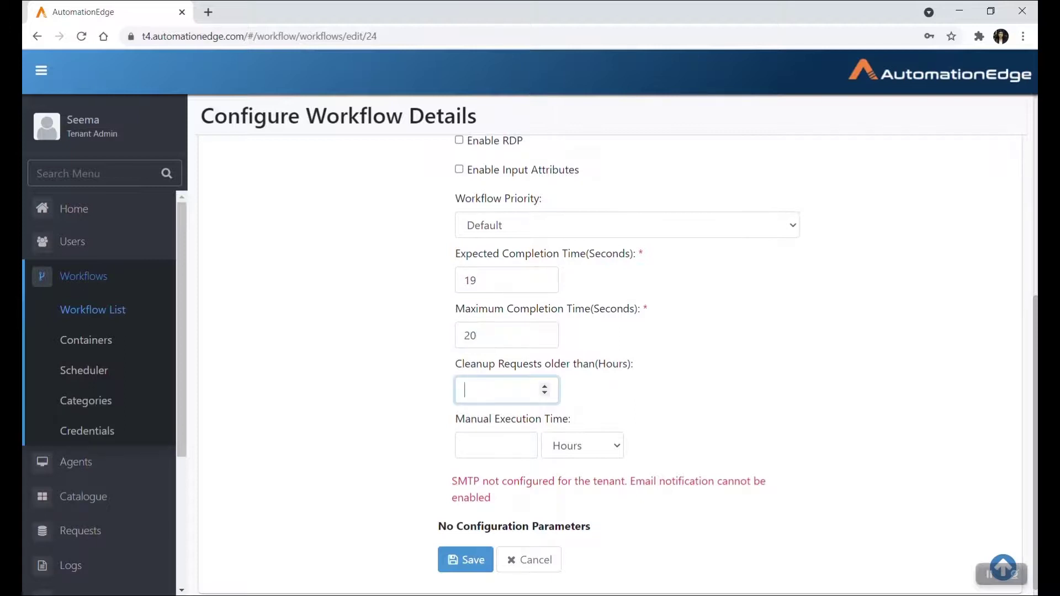
pyautogui.write('3')
pyautogui.click(486, 445)
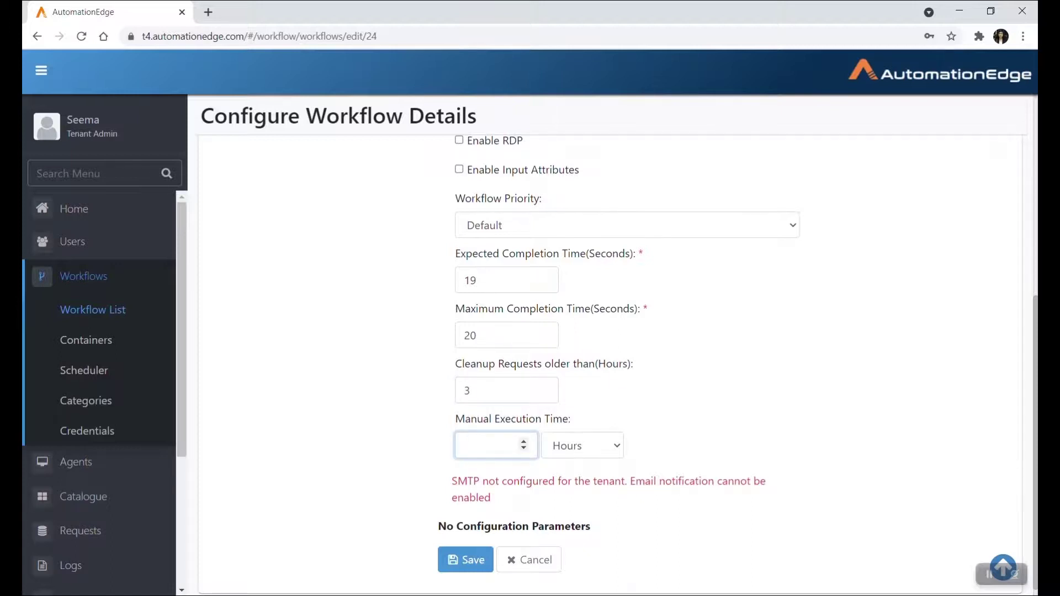
pyautogui.write('60')
pyautogui.click(583, 445)
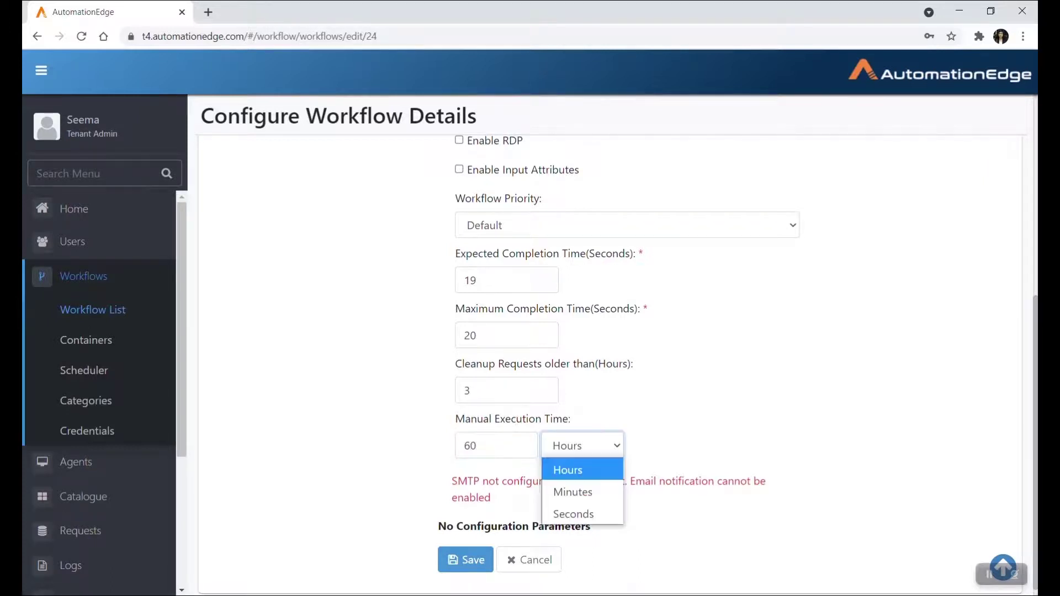
pyautogui.click(573, 514)
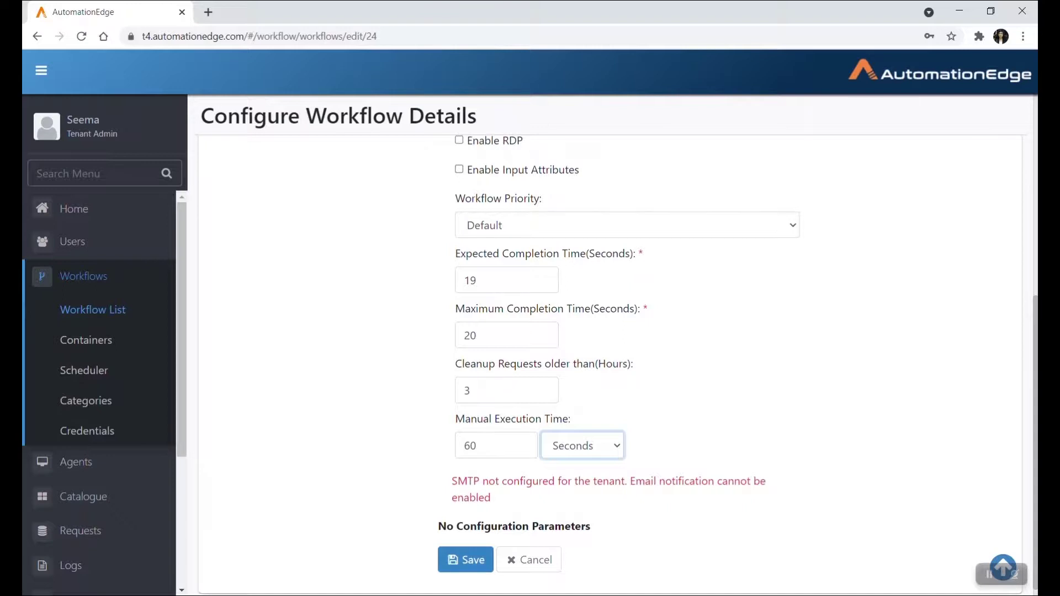
pyautogui.click(465, 560)
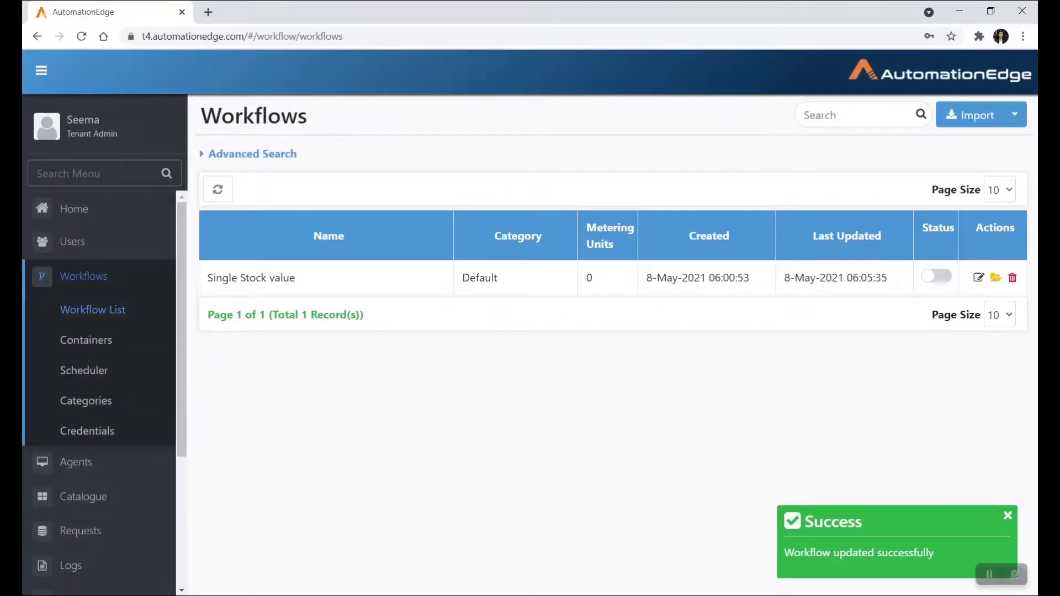
# - Enable the Single Stock value workflow in the workflow list and reload the list
pyautogui.click(937, 276)
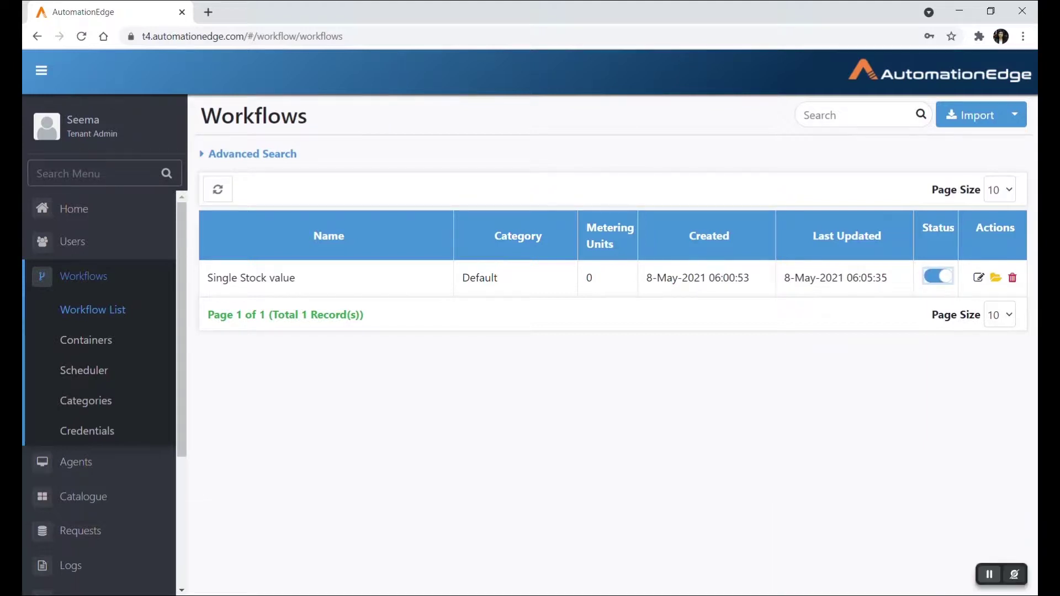
pyautogui.click(84, 276)
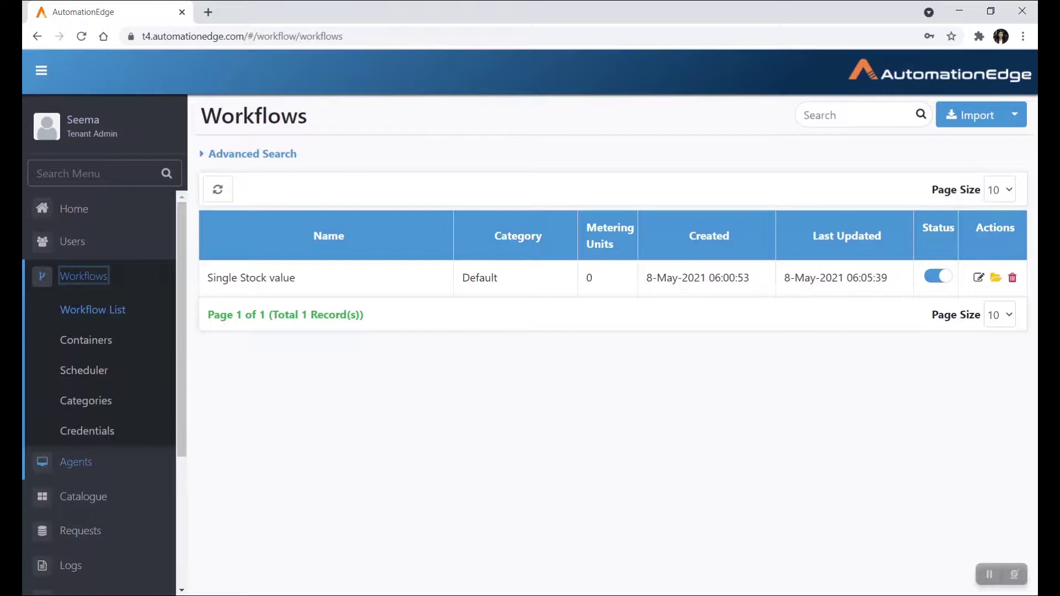
# - Download the agent from the agent list with No Proxy and the WINDOWS platform
pyautogui.click(76, 462)
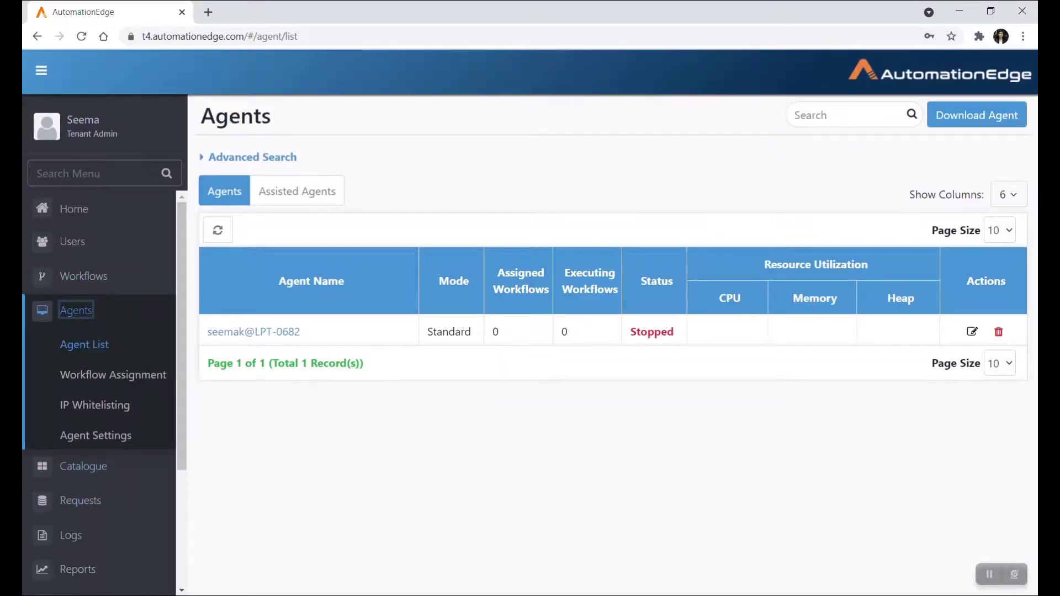
pyautogui.click(976, 114)
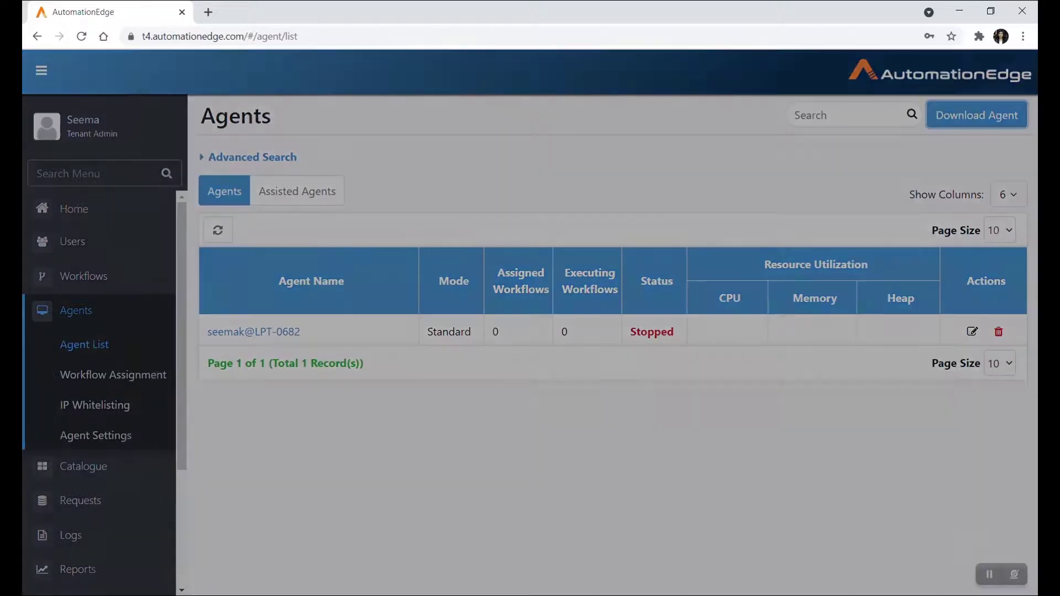
pyautogui.click(530, 211)
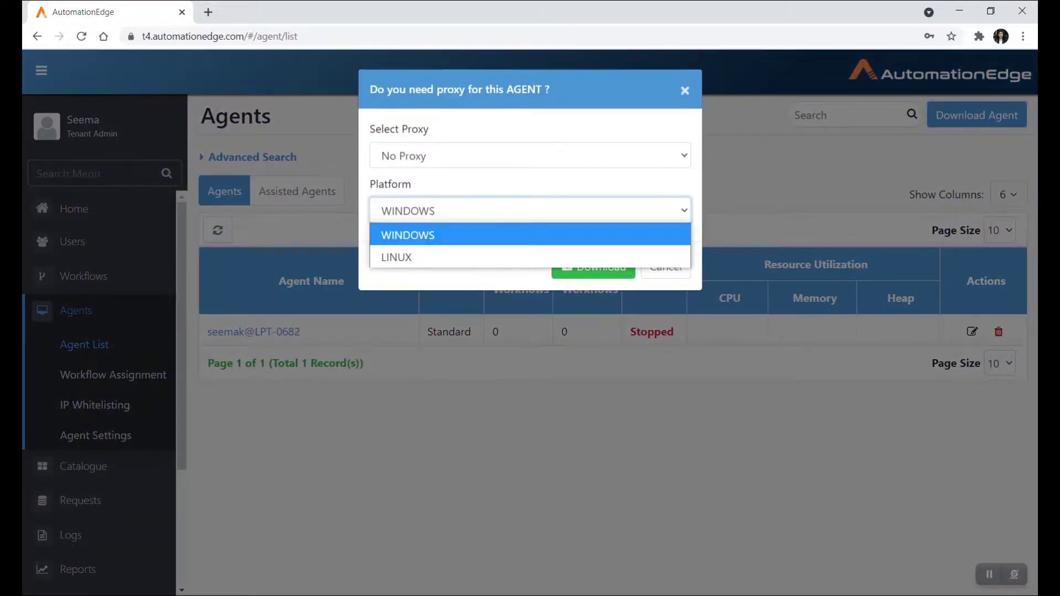
pyautogui.press('Return')
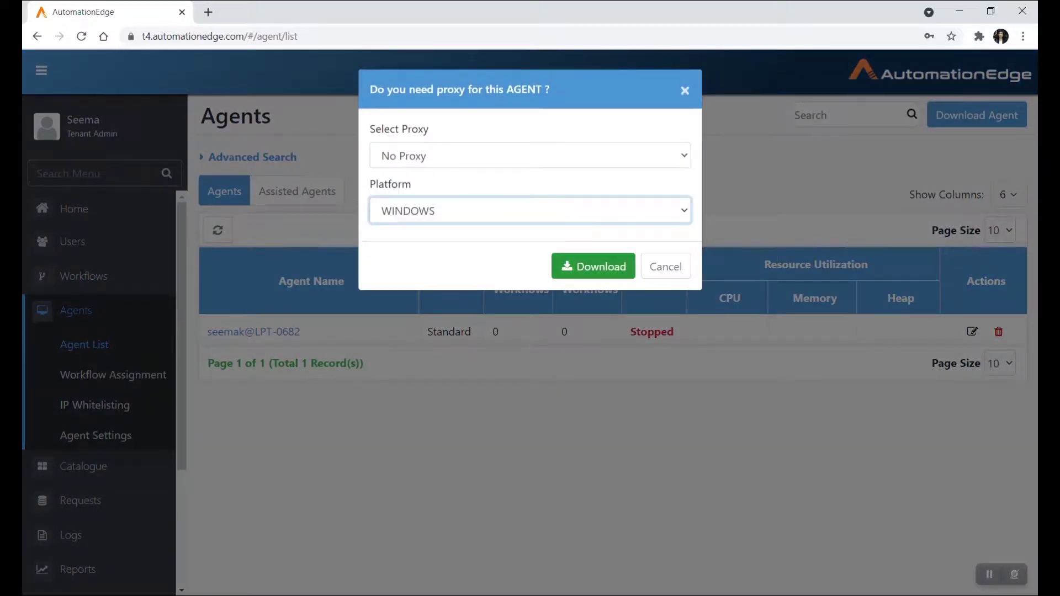
pyautogui.click(594, 266)
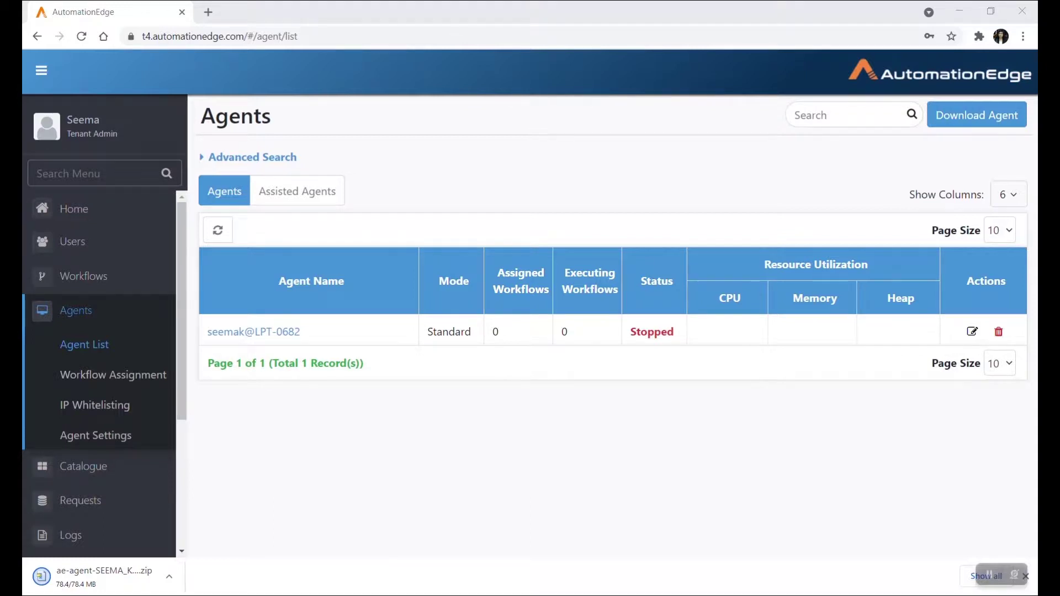
# - Switch to the File Explorer window of the Cloud agents folder and open the bin folder inside ae-agent
pyautogui.moveTo(1049, 227)
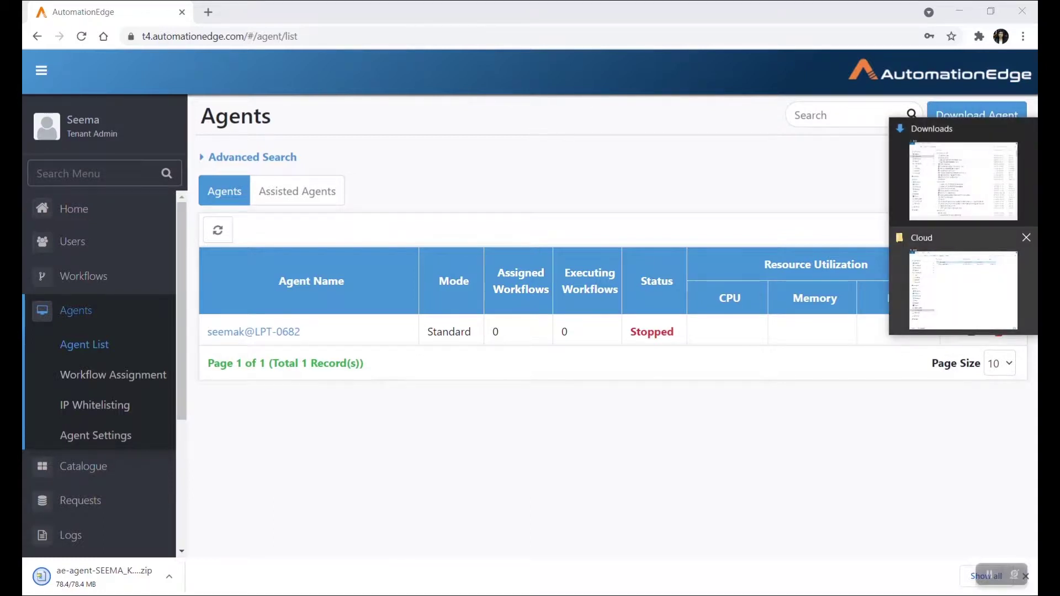
pyautogui.click(963, 287)
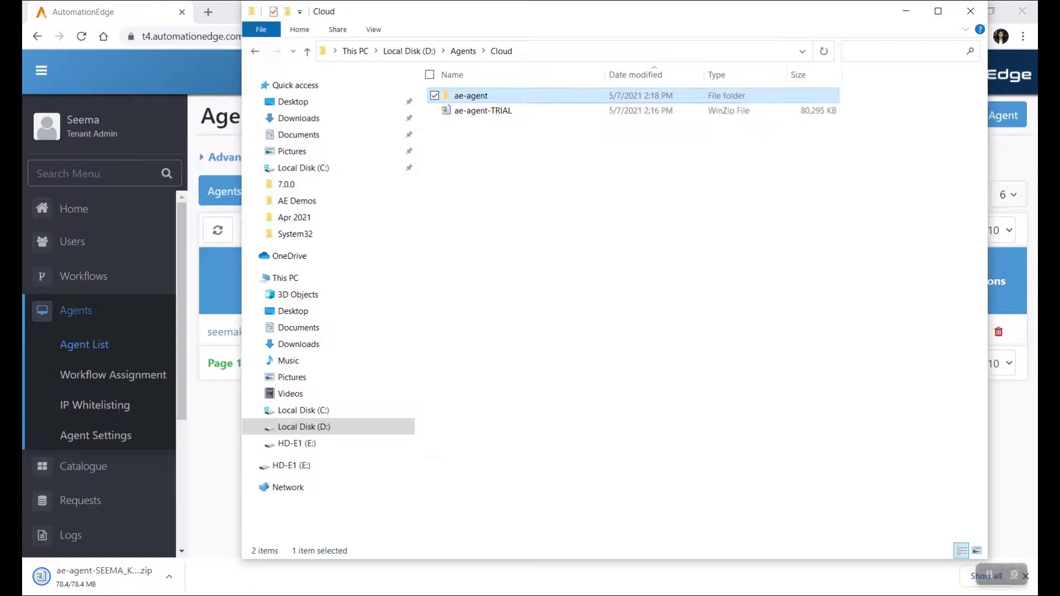
pyautogui.press('Return')
pyautogui.doubleClick(460, 126)
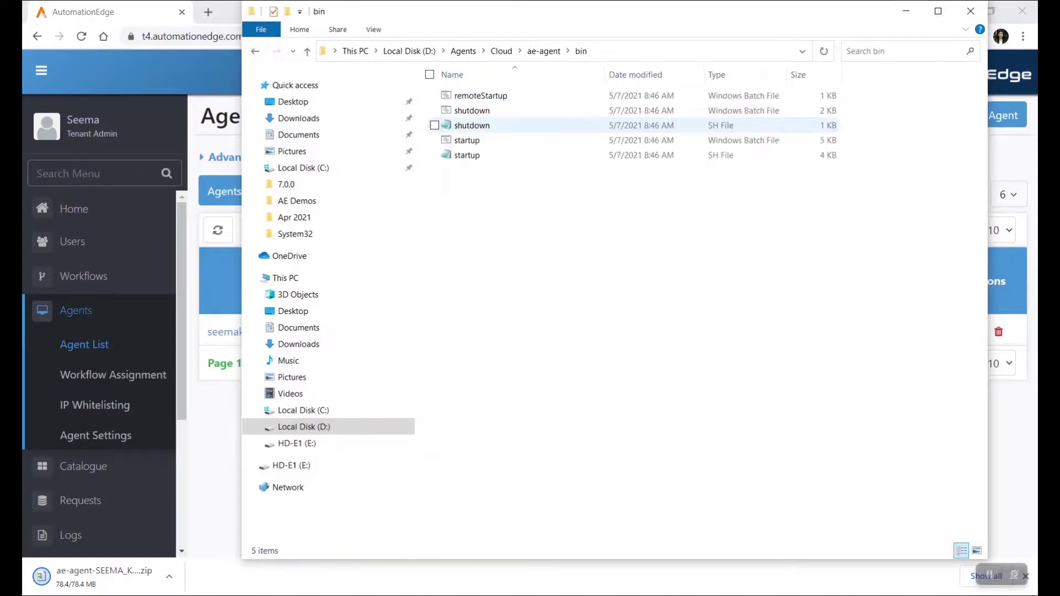
# - Open a command prompt in the agent's bin folder and run startup.bat to start the agent
pyautogui.click(662, 51)
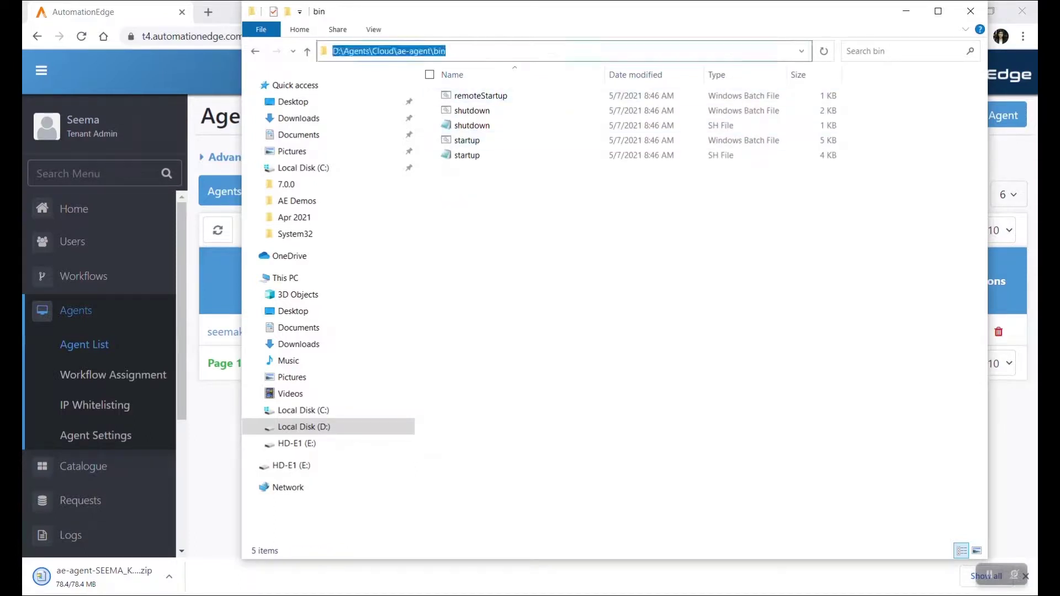
pyautogui.write('cmd')
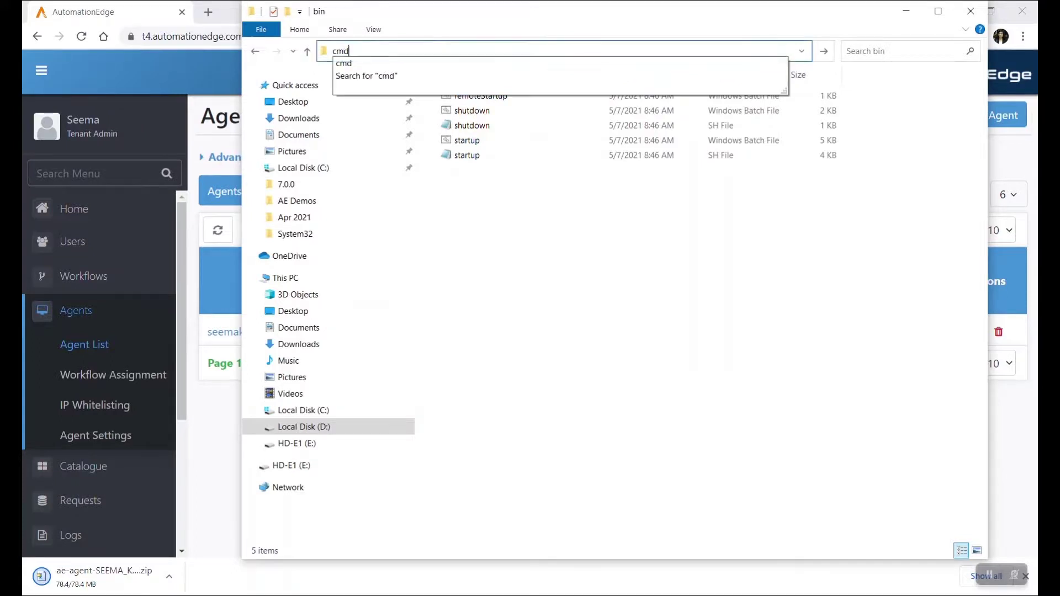
pyautogui.press('Return')
pyautogui.click(422, 153)
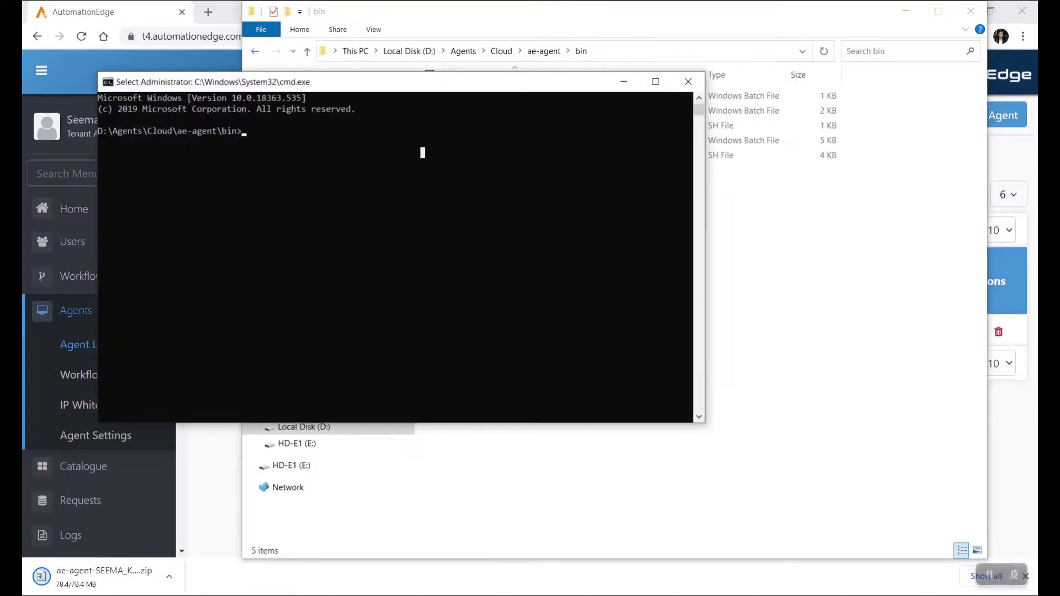
pyautogui.write('startup.bat')
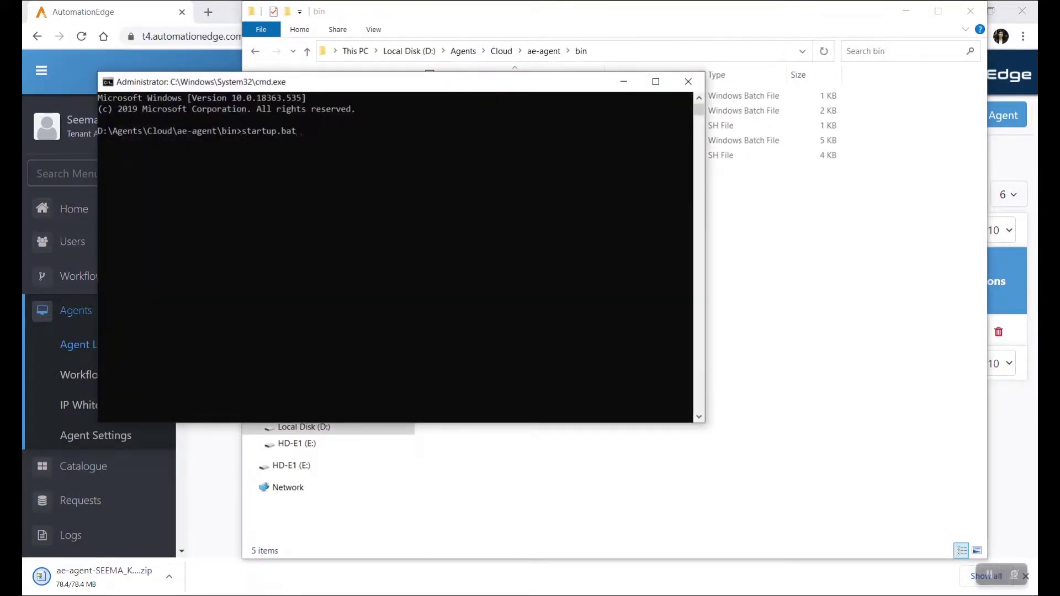
pyautogui.press('Return')
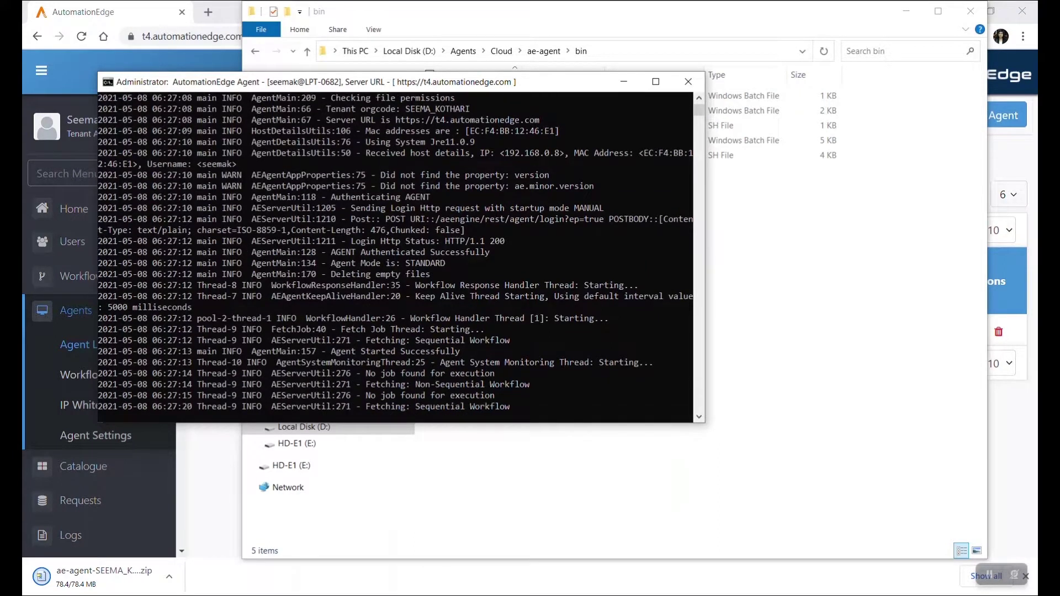
# - Switch back to the AutomationEdge web console and reload the agent list to check the agent's status
pyautogui.hotkey('alt', 'Tab')
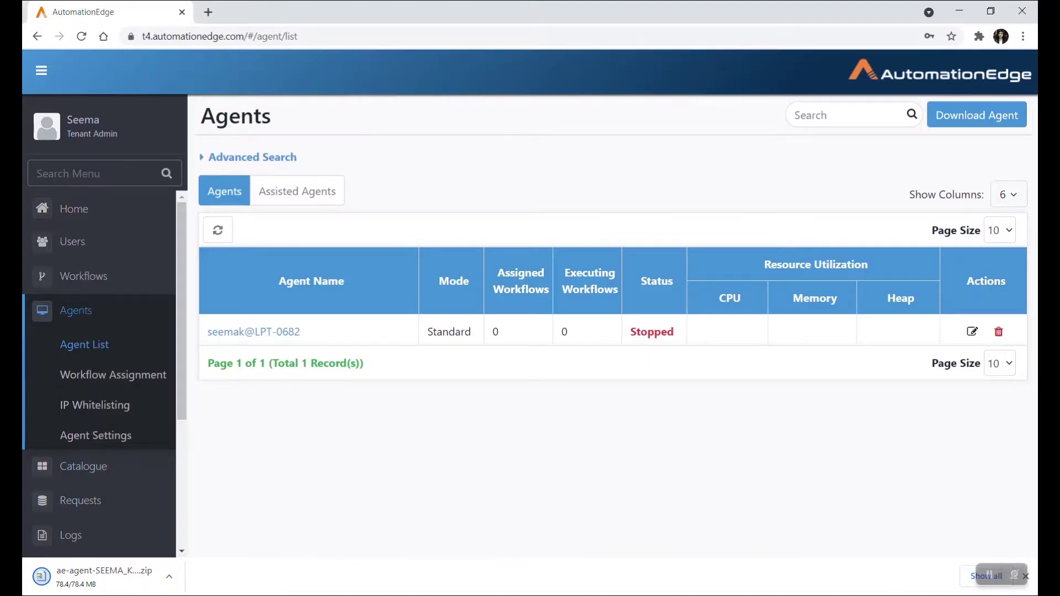
pyautogui.click(218, 230)
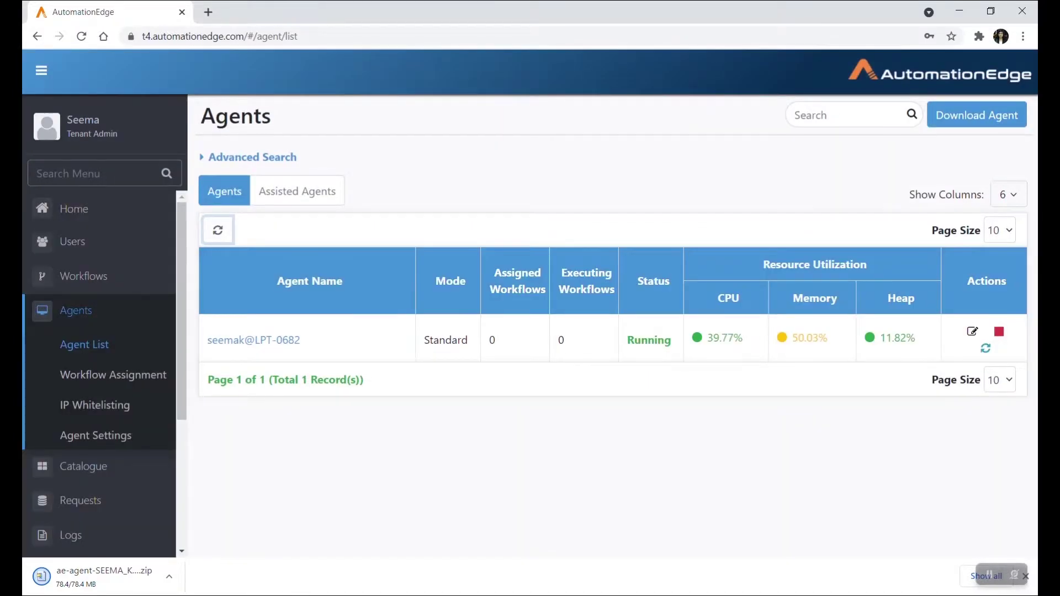
pyautogui.moveTo(664, 345)
# - Assign the Single Stock value workflow to the agent in Workflow Assignment and save the assignment
pyautogui.click(113, 375)
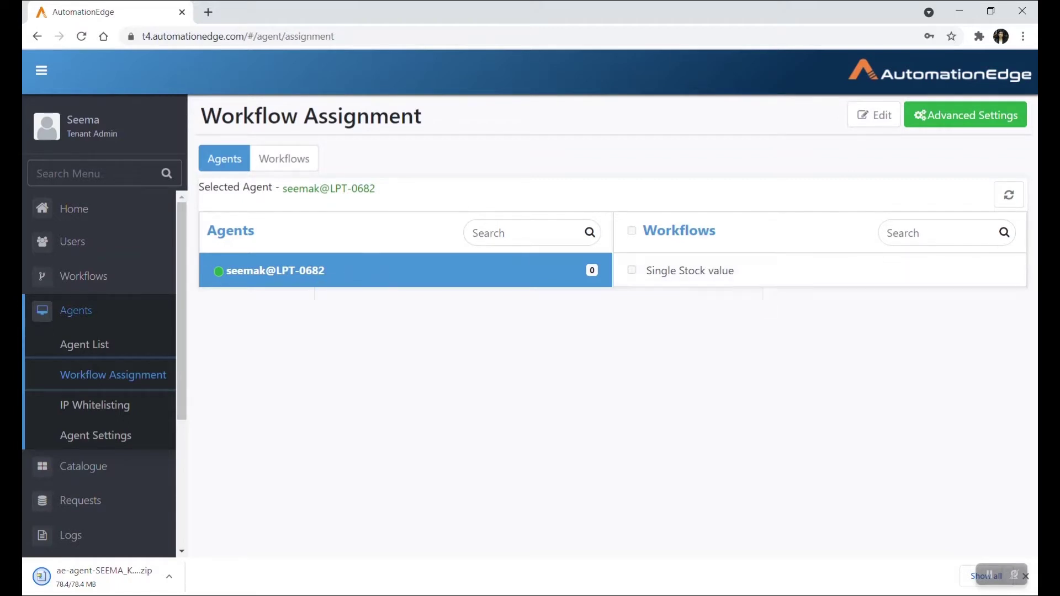
pyautogui.click(873, 115)
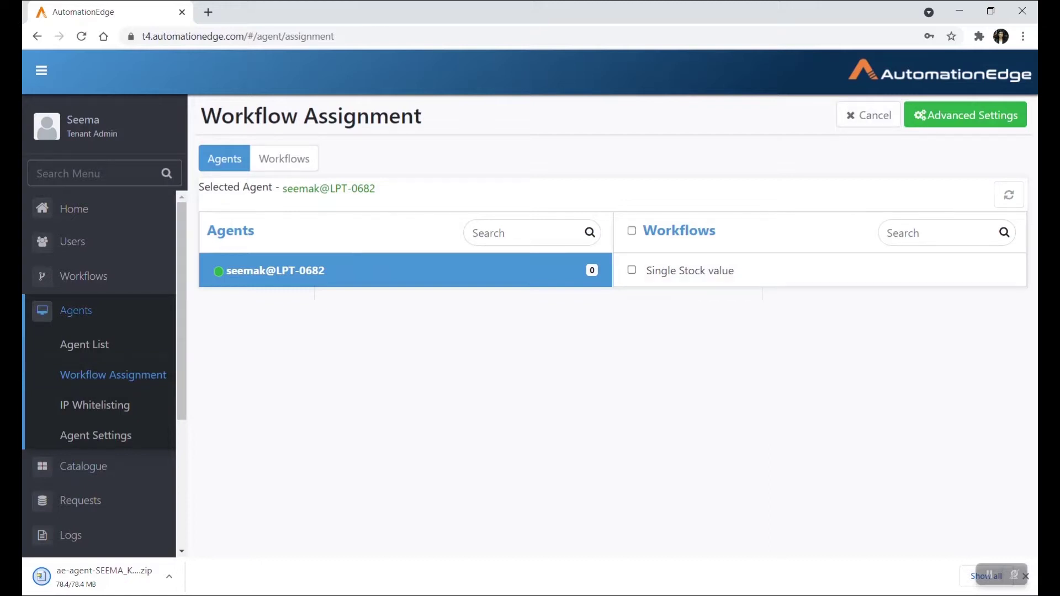
pyautogui.click(632, 270)
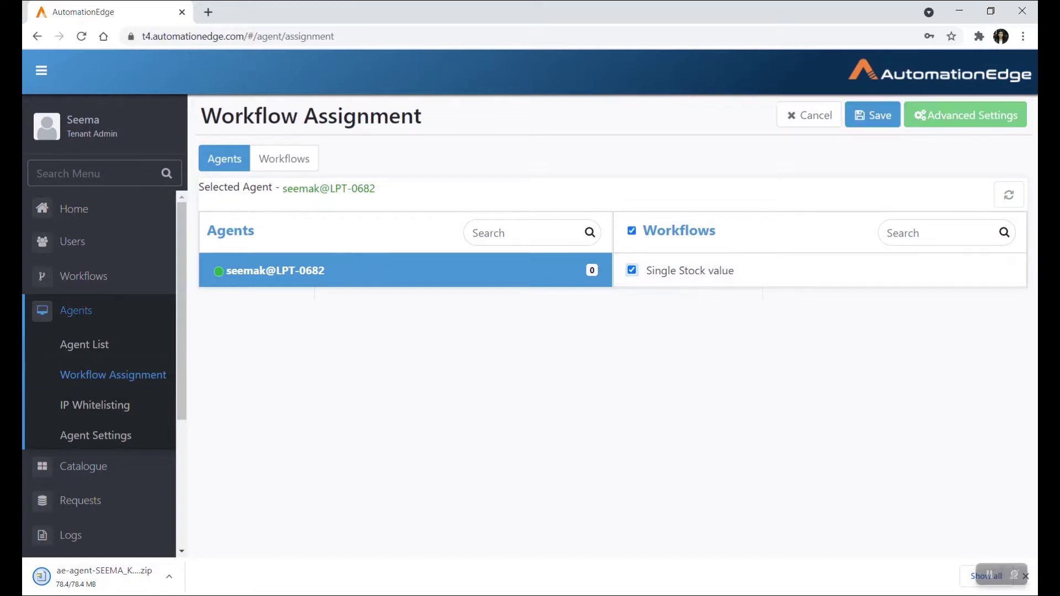
pyautogui.click(872, 115)
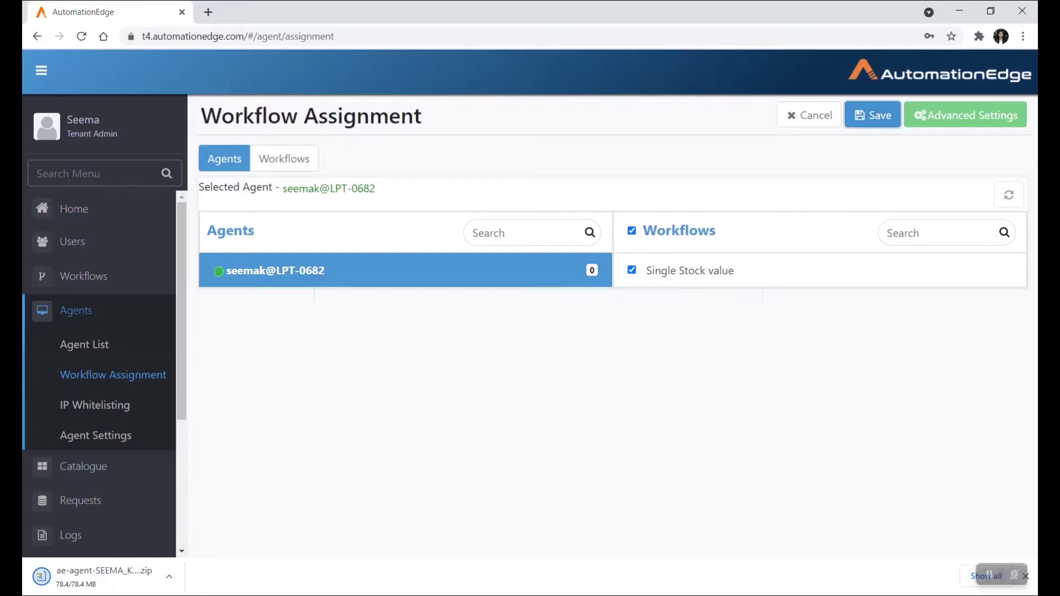
pyautogui.press('Return')
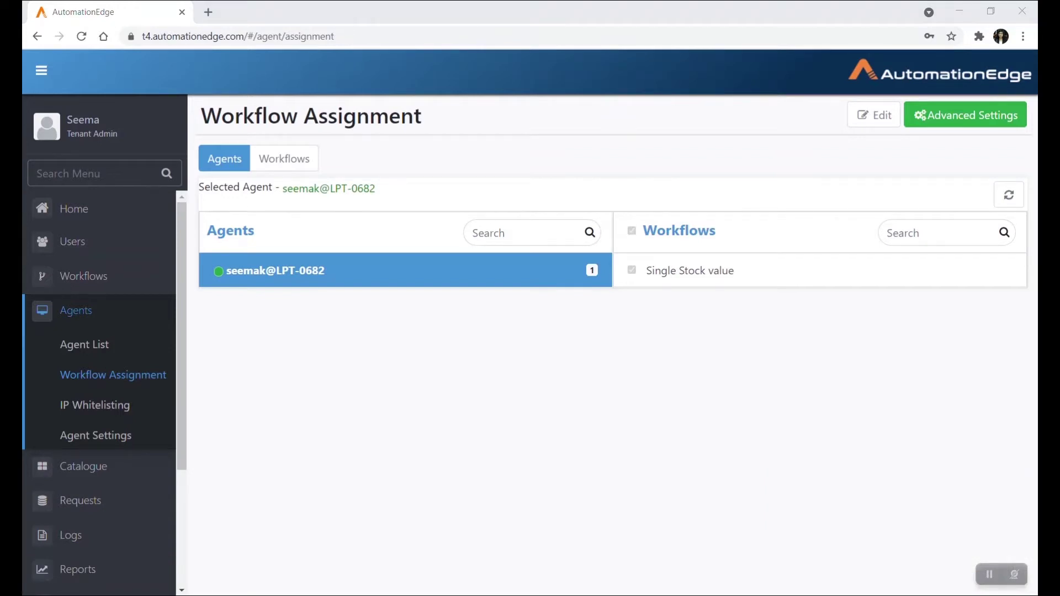
# - Examine the workflow categories and the workflows contained in the Default category
pyautogui.click(83, 276)
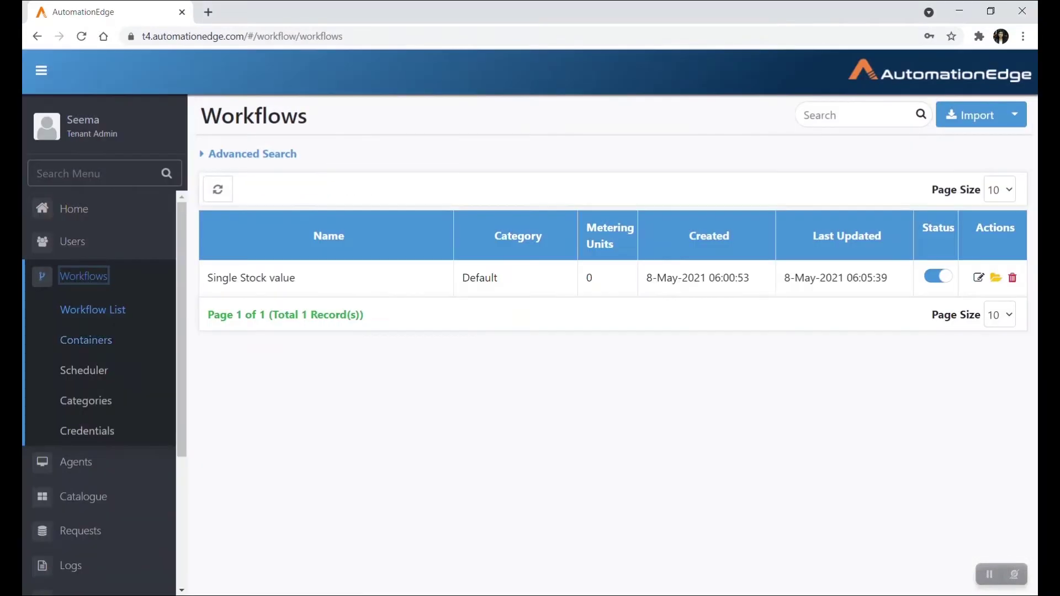
pyautogui.click(85, 400)
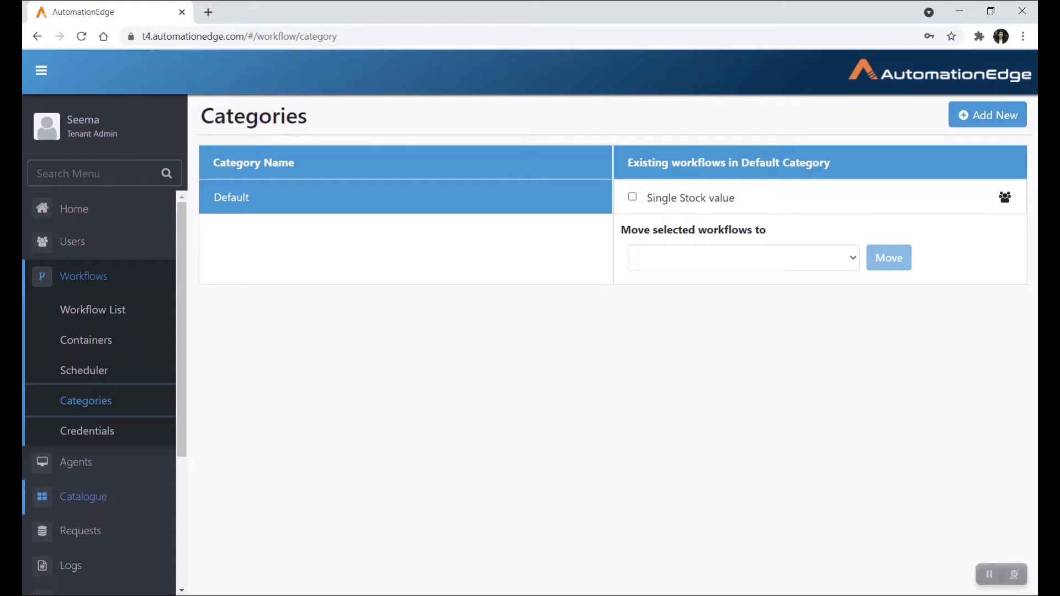
# - Submit a request for the Single Stock value workflow from the Catalogue with Stock Value NASDAQ: GOOGL
pyautogui.click(83, 497)
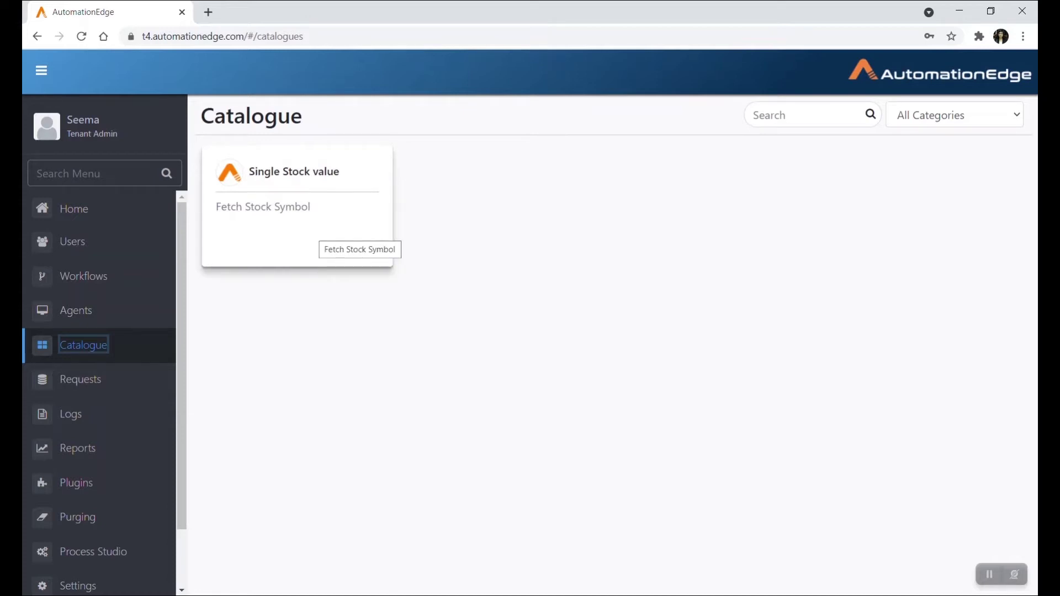
pyautogui.click(316, 231)
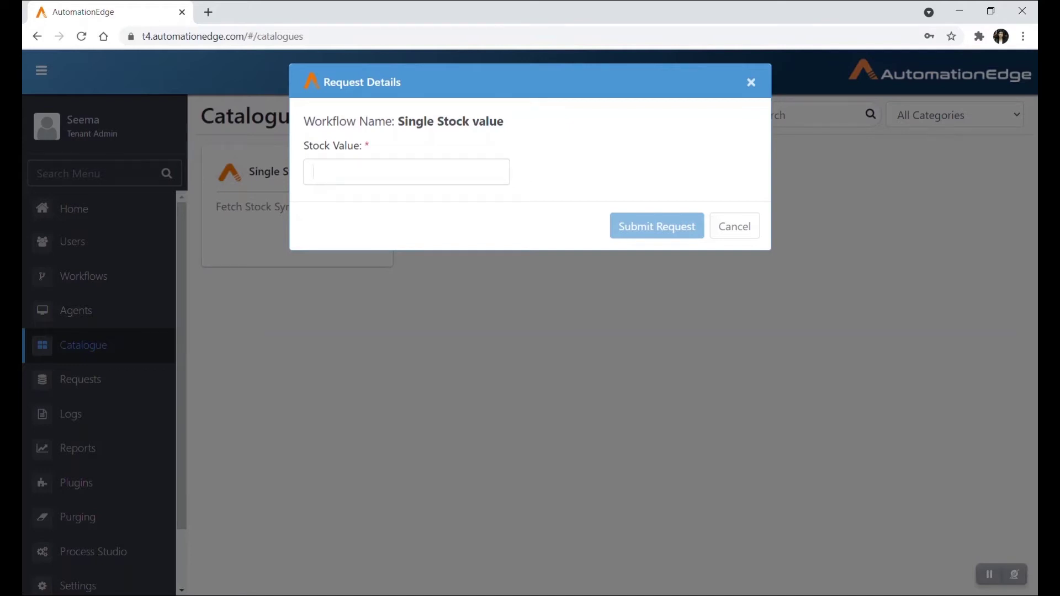
pyautogui.write('NASDAQ')
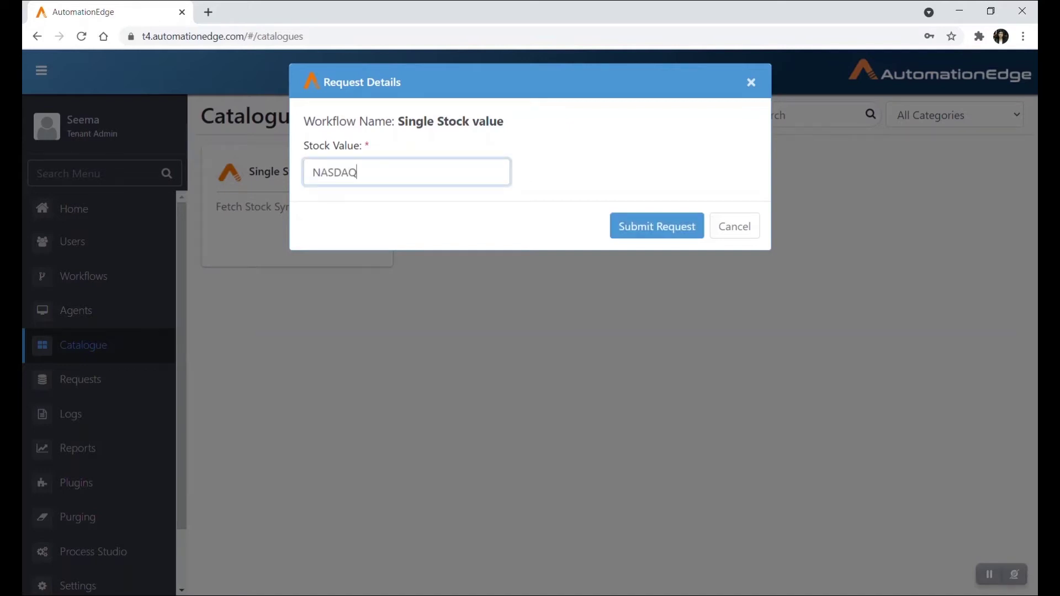
pyautogui.write(': GOOGL')
pyautogui.click(656, 227)
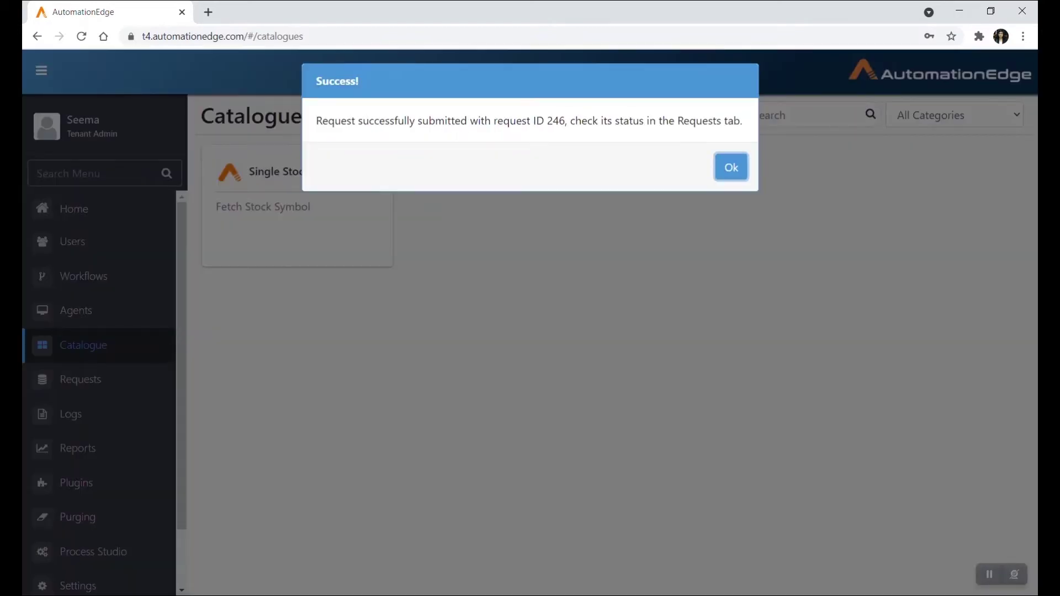
pyautogui.press('Return')
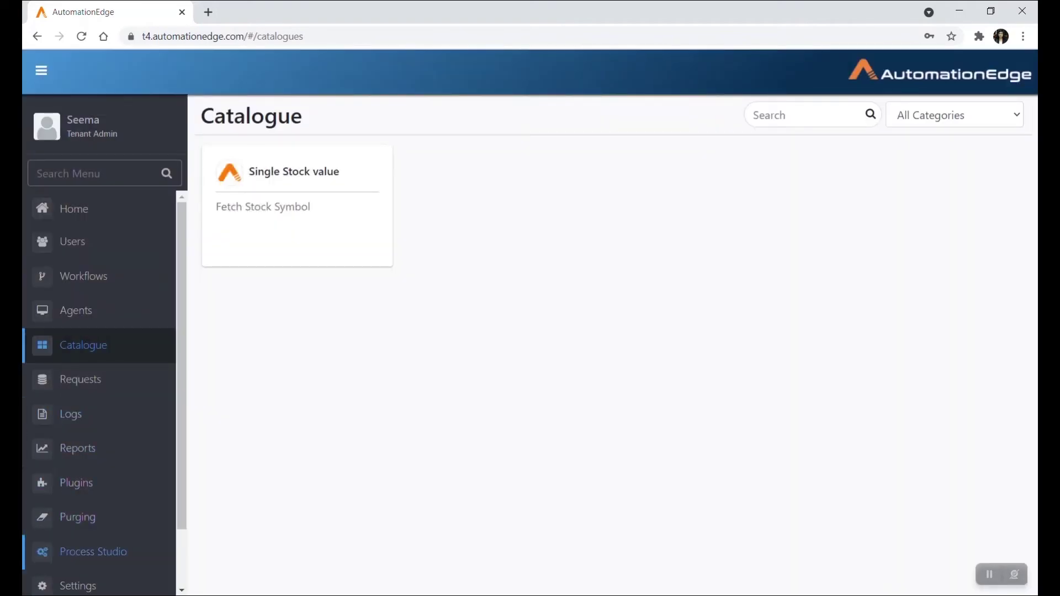
# - Open the requests list and expand the status details of the Single Stock value request
pyautogui.click(80, 379)
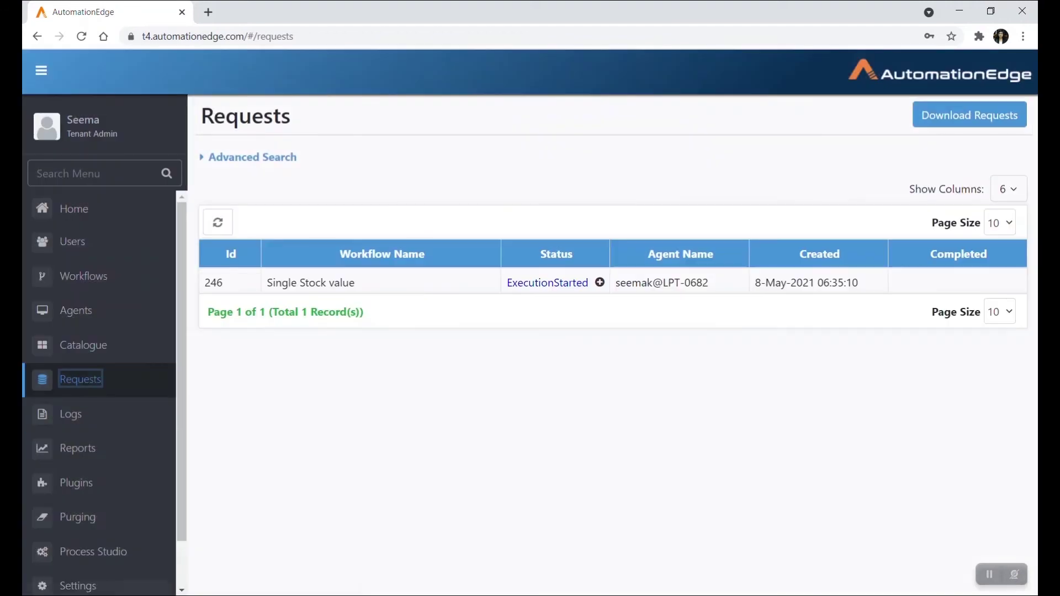
pyautogui.click(599, 282)
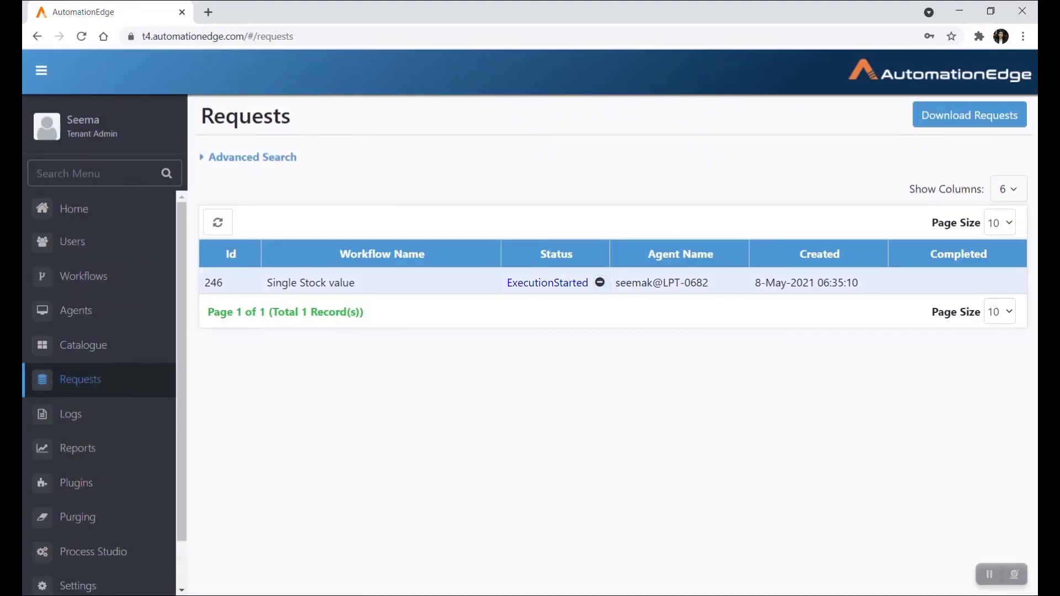